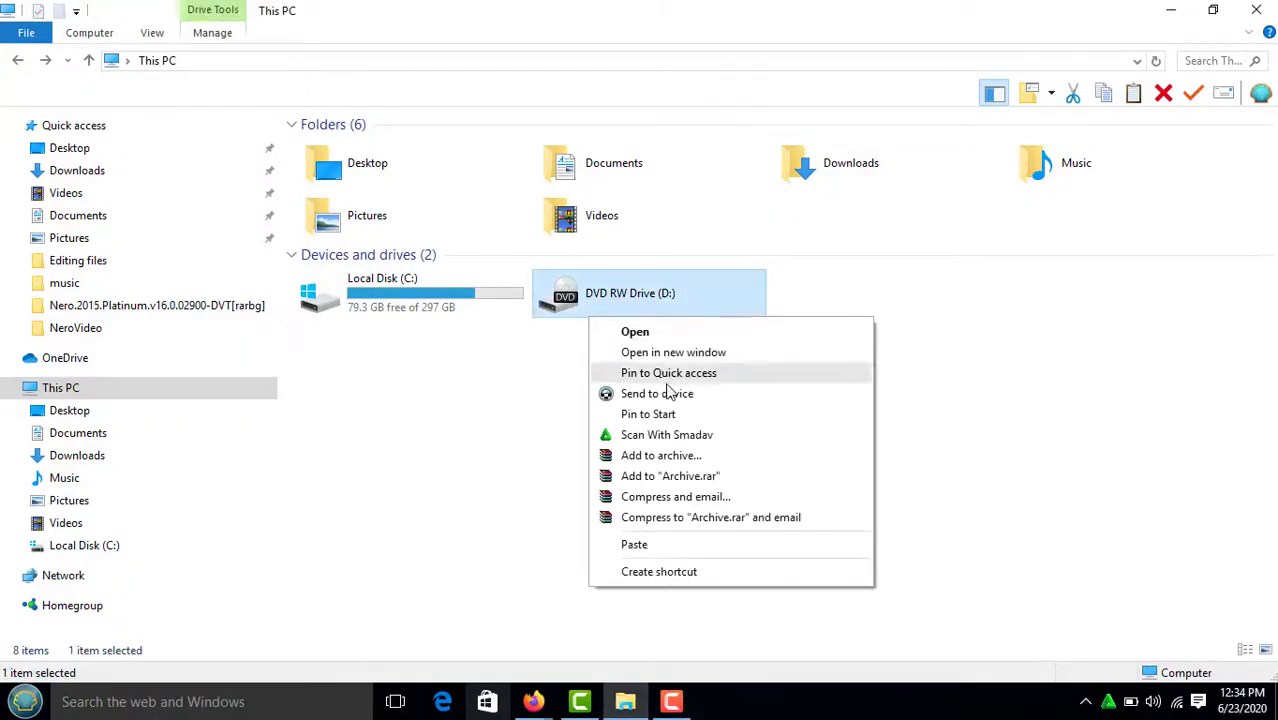
# - Try opening DVD RW Drive (D:) from its context menu and dismiss the 'D:\ is unavailable' error
pyautogui.click(600, 357)
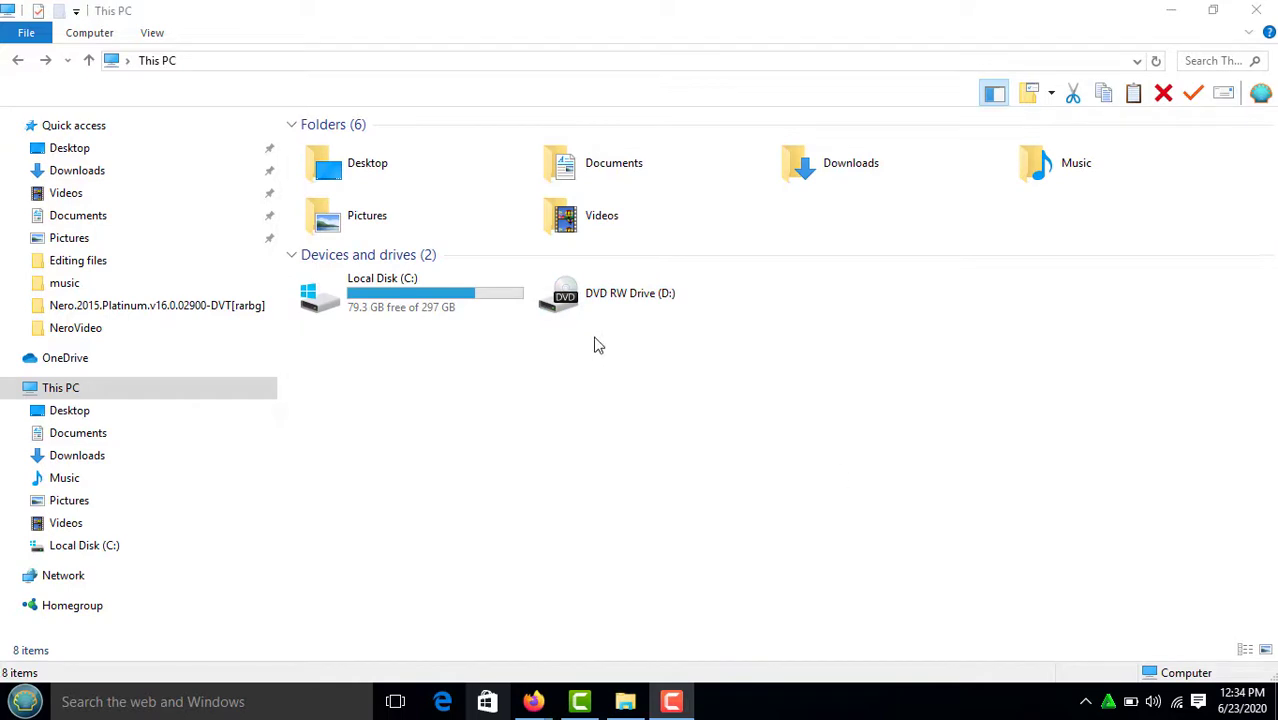
pyautogui.rightClick(590, 317)
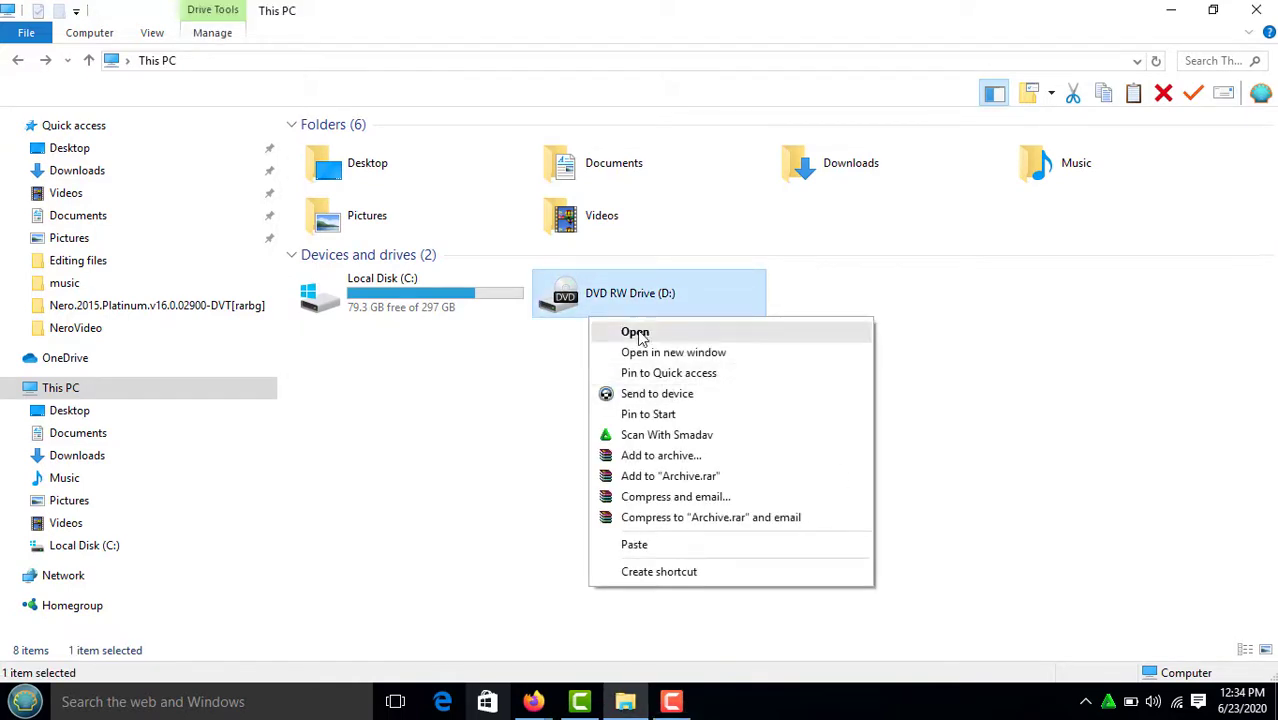
pyautogui.click(636, 333)
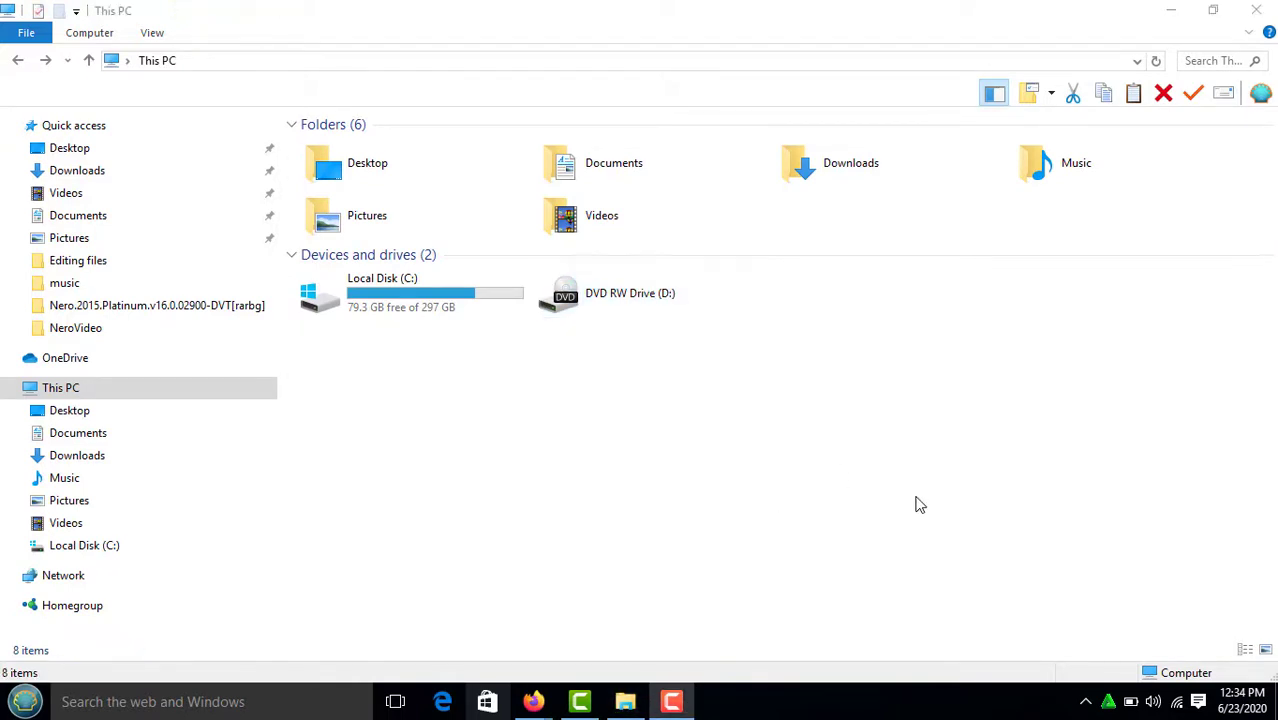
pyautogui.rightClick(590, 320)
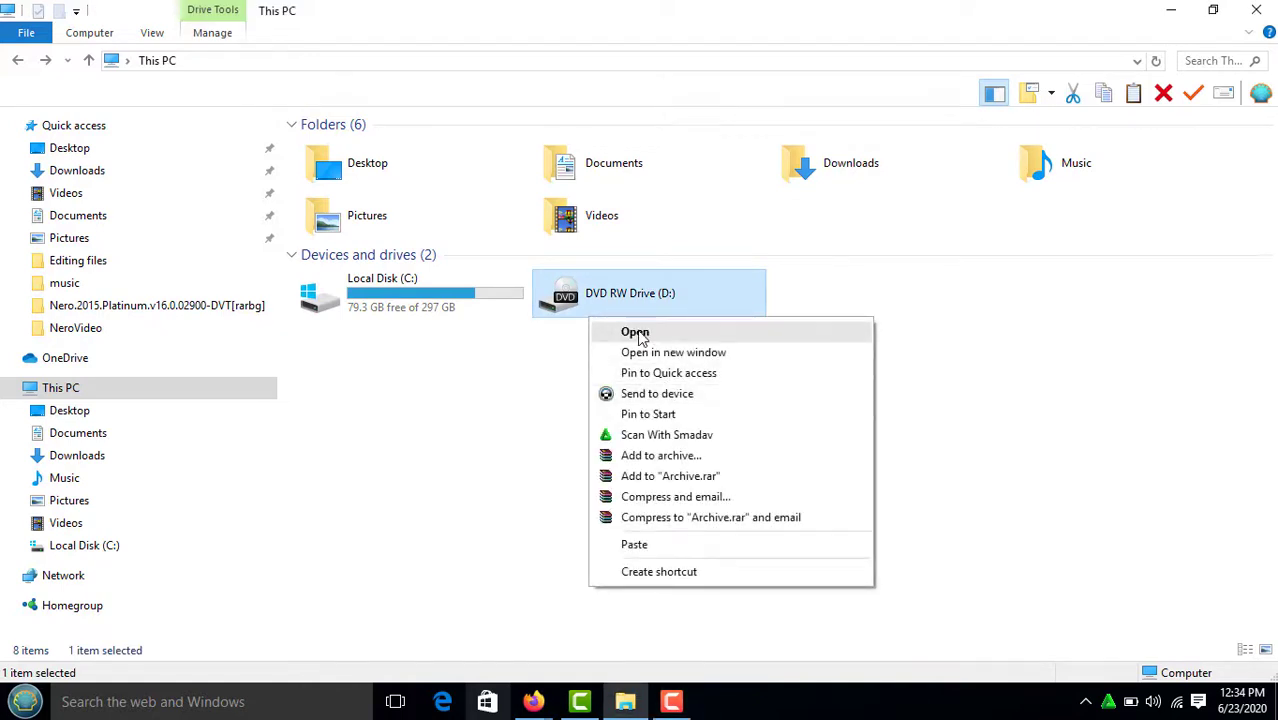
pyautogui.click(636, 333)
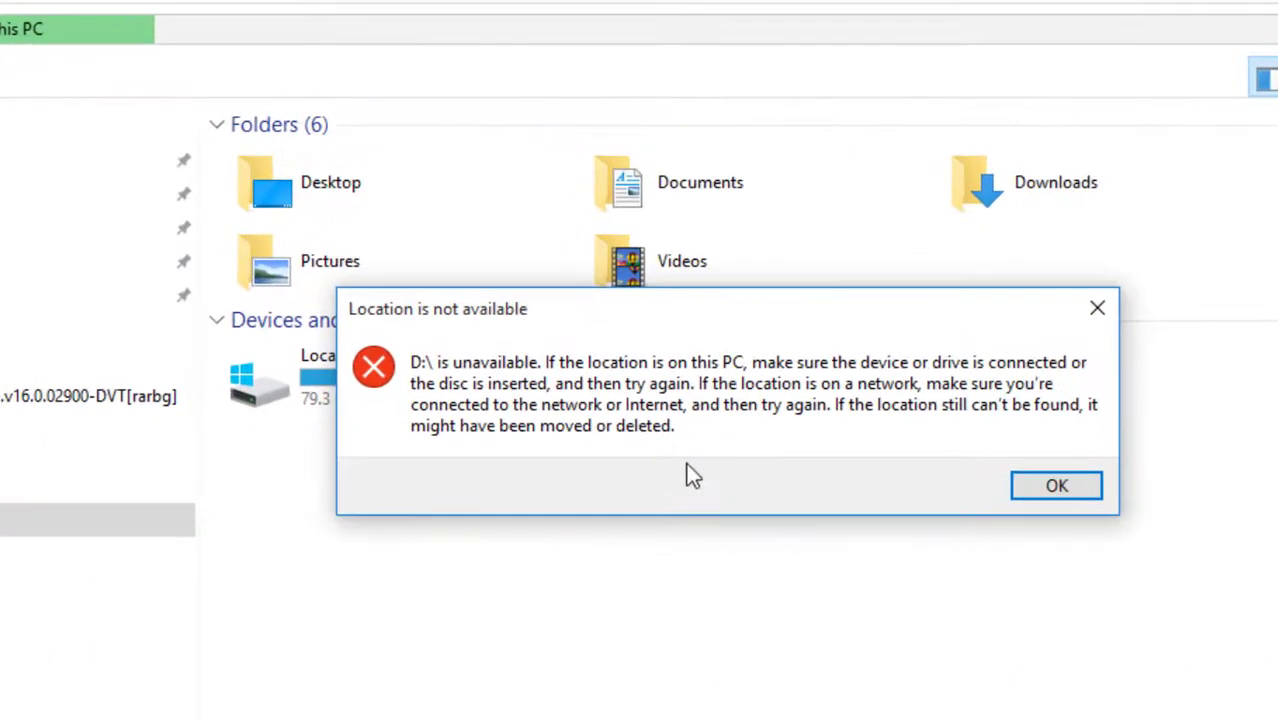
pyautogui.click(1080, 486)
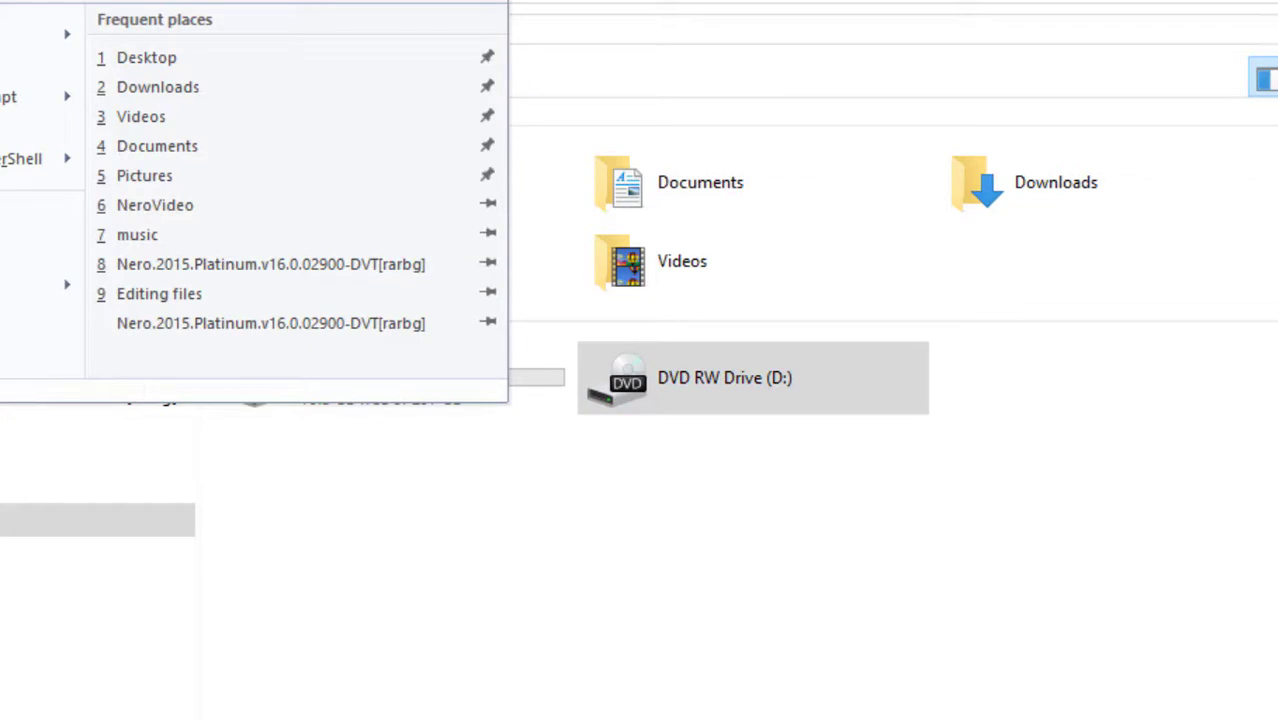
# - Return to This PC, browse the Drive Tools and View ribbon tabs, then launch Computer Management
pyautogui.press('Escape')
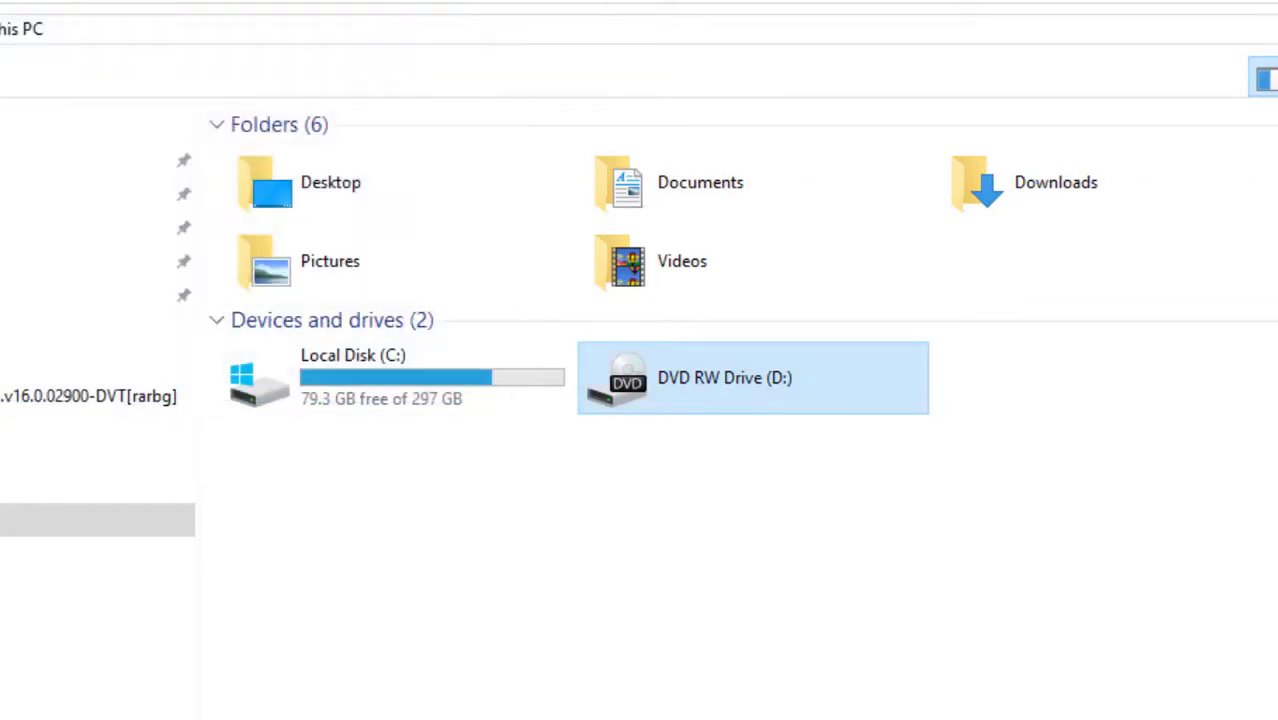
pyautogui.click(10, 0)
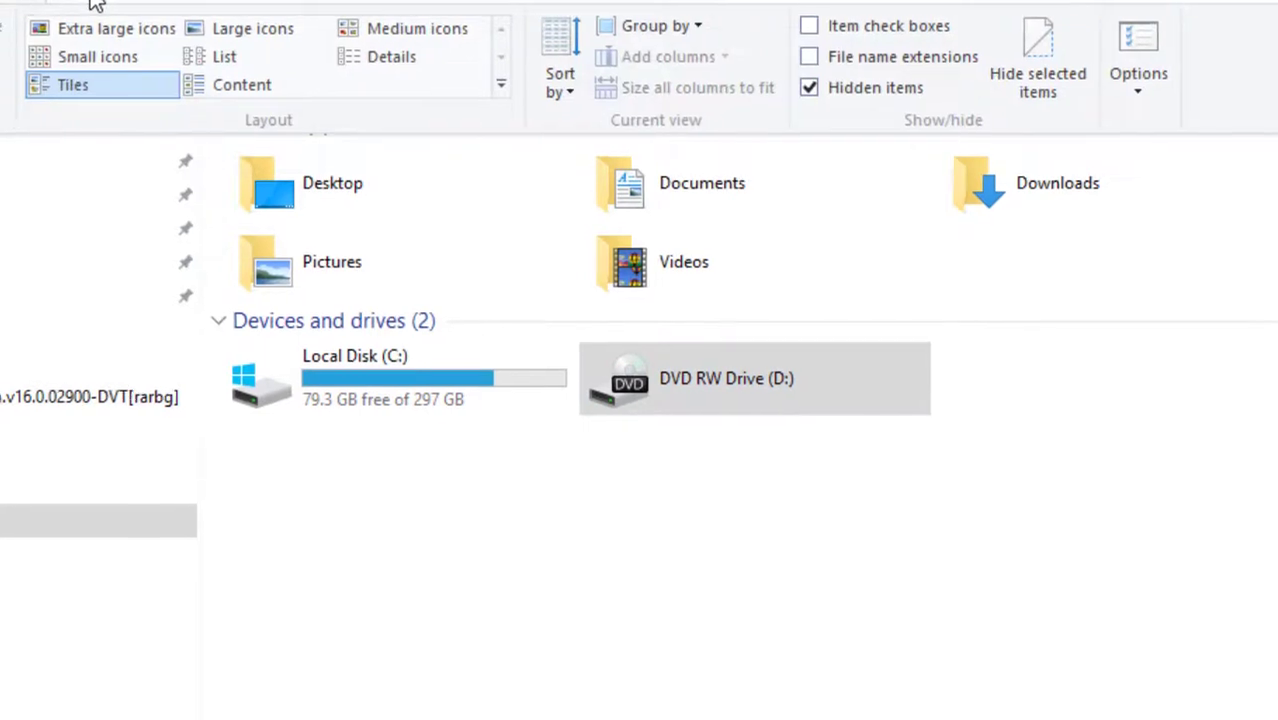
pyautogui.click(93, 0)
pyautogui.click(197, 30)
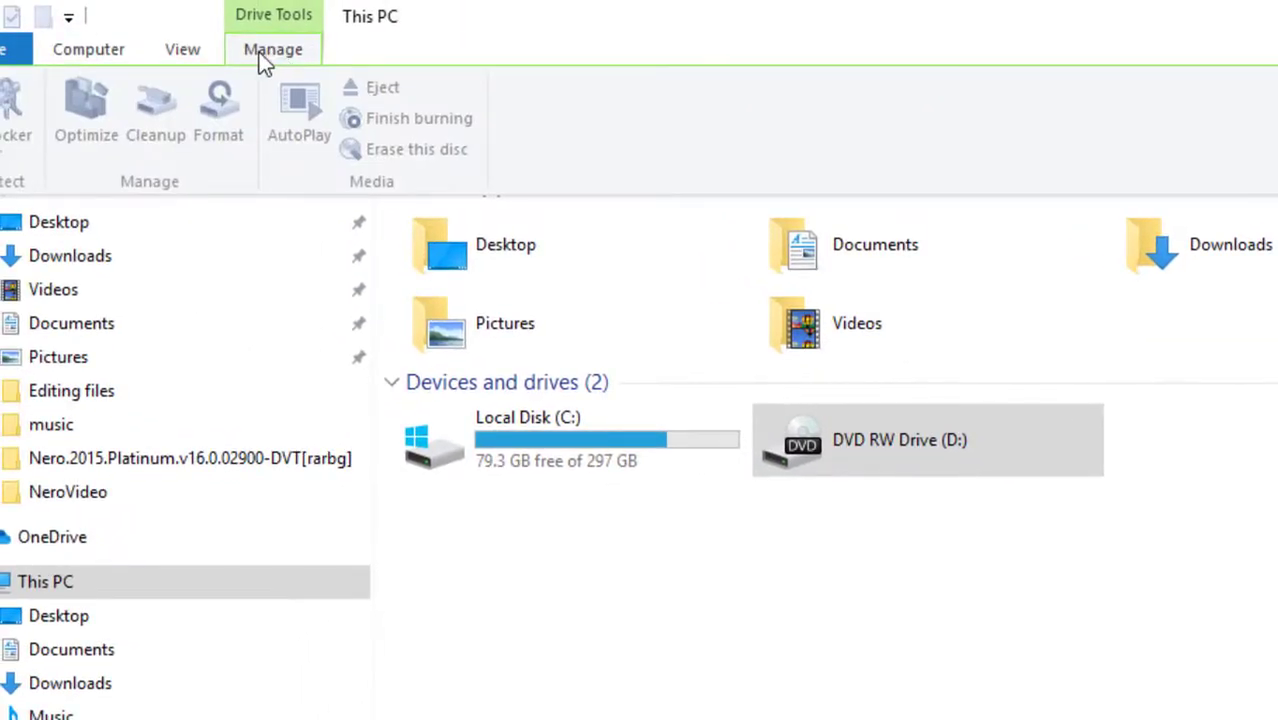
pyautogui.click(183, 50)
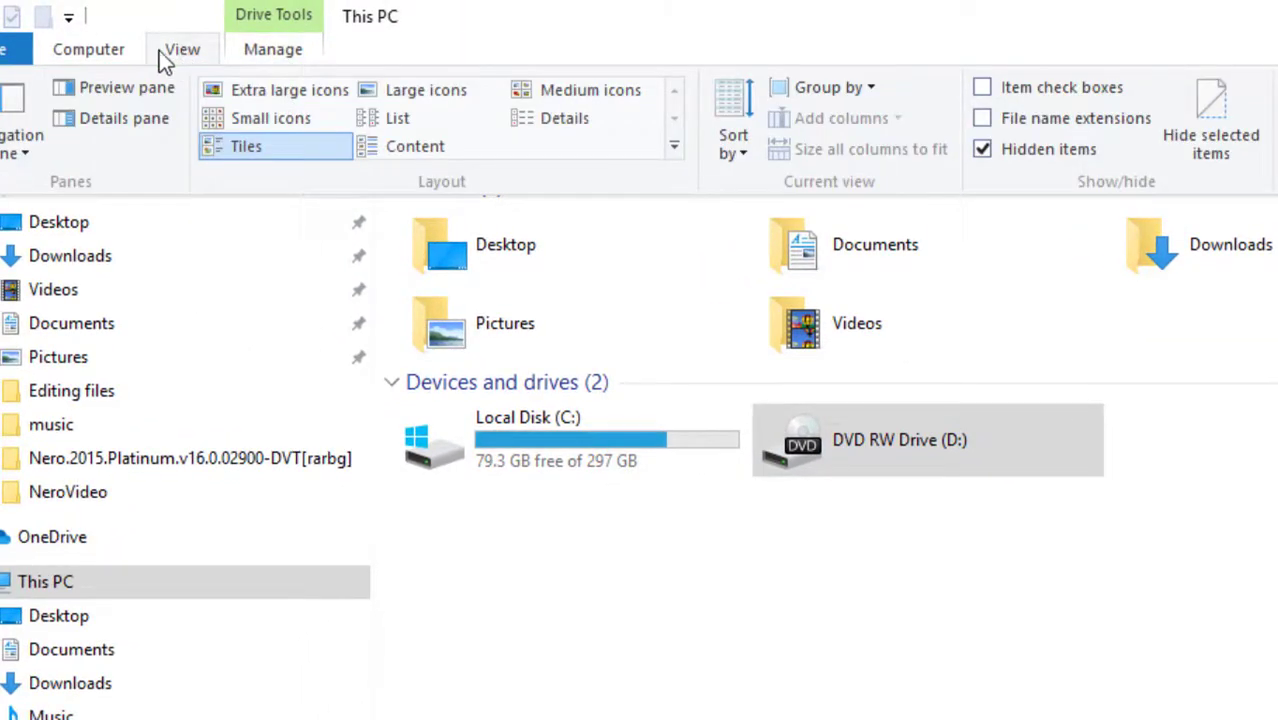
pyautogui.click(86, 58)
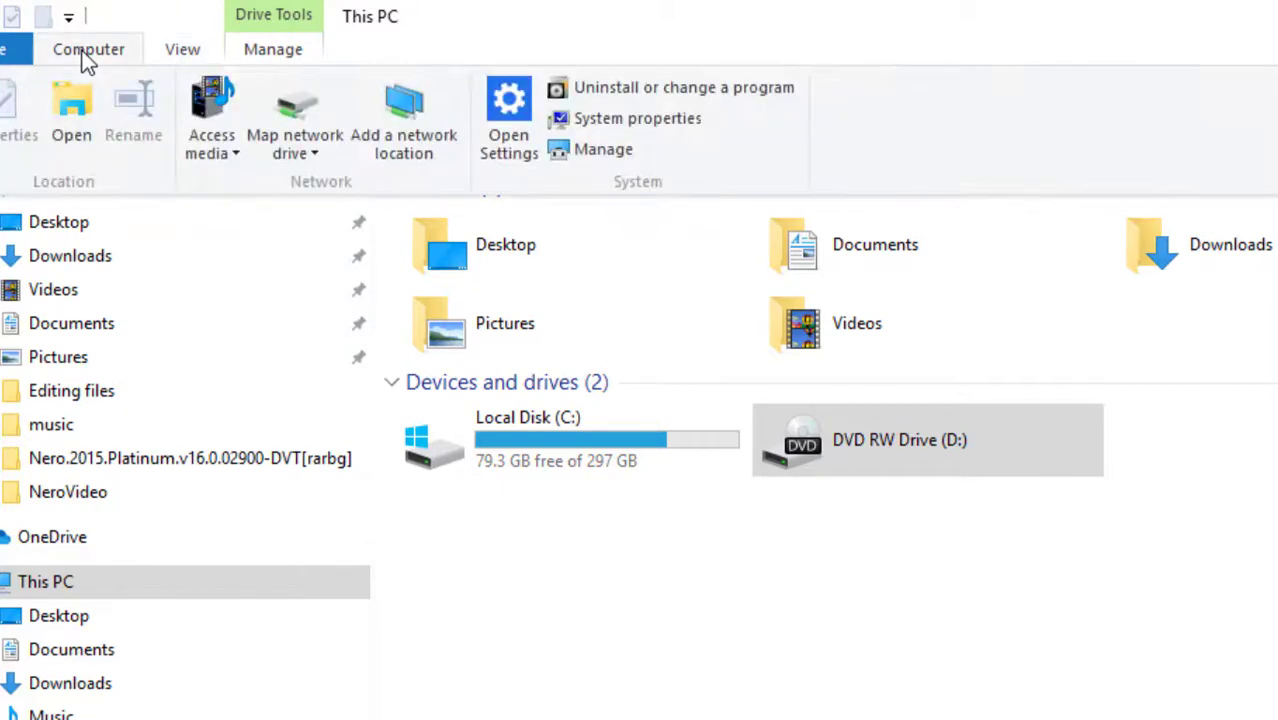
pyautogui.click(590, 150)
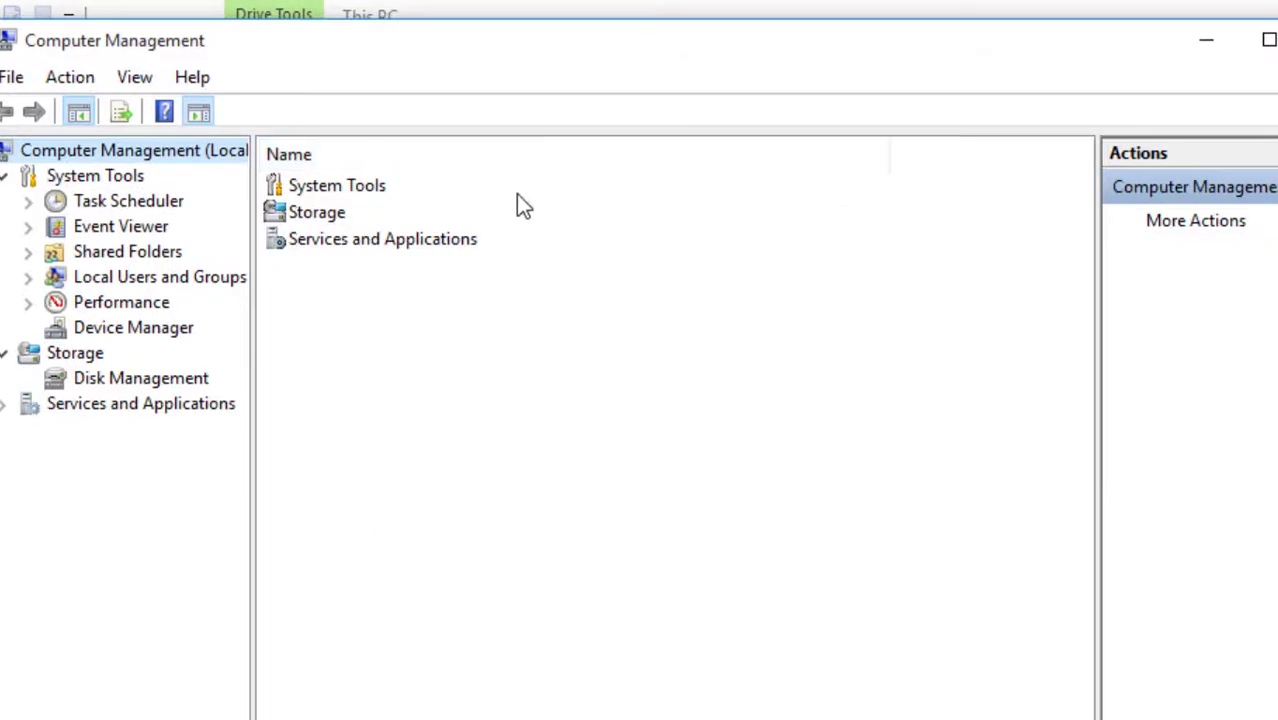
# - Open Disk Management and inspect Disk 0's System Reserved (100 MB) and C: (297.99 GB) partitions
pyautogui.click(165, 410)
pyautogui.click(133, 378)
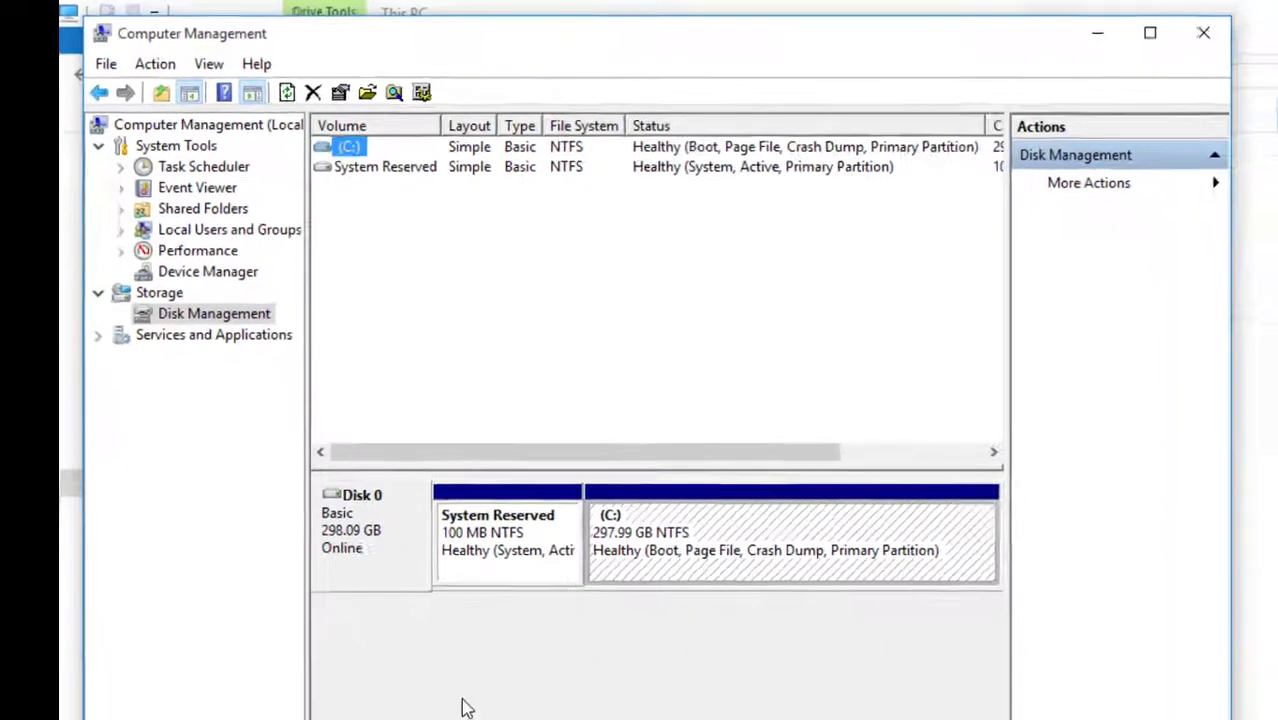
pyautogui.click(420, 615)
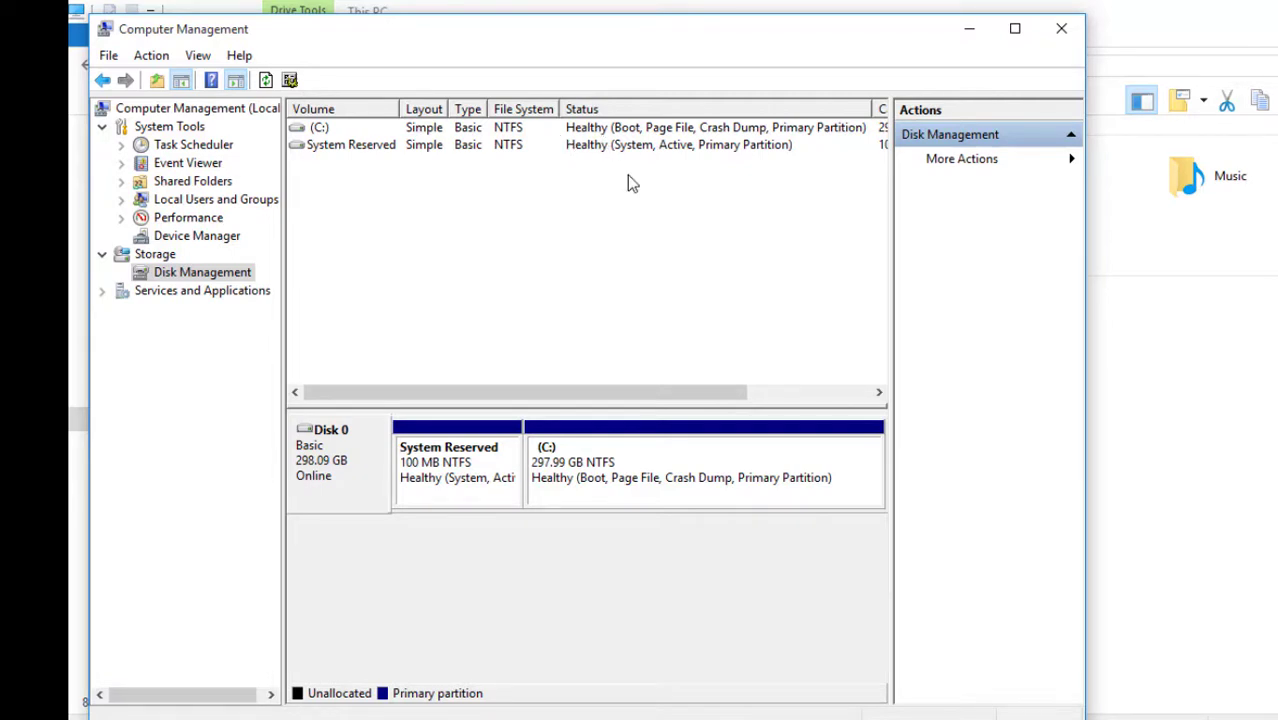
pyautogui.click(537, 478)
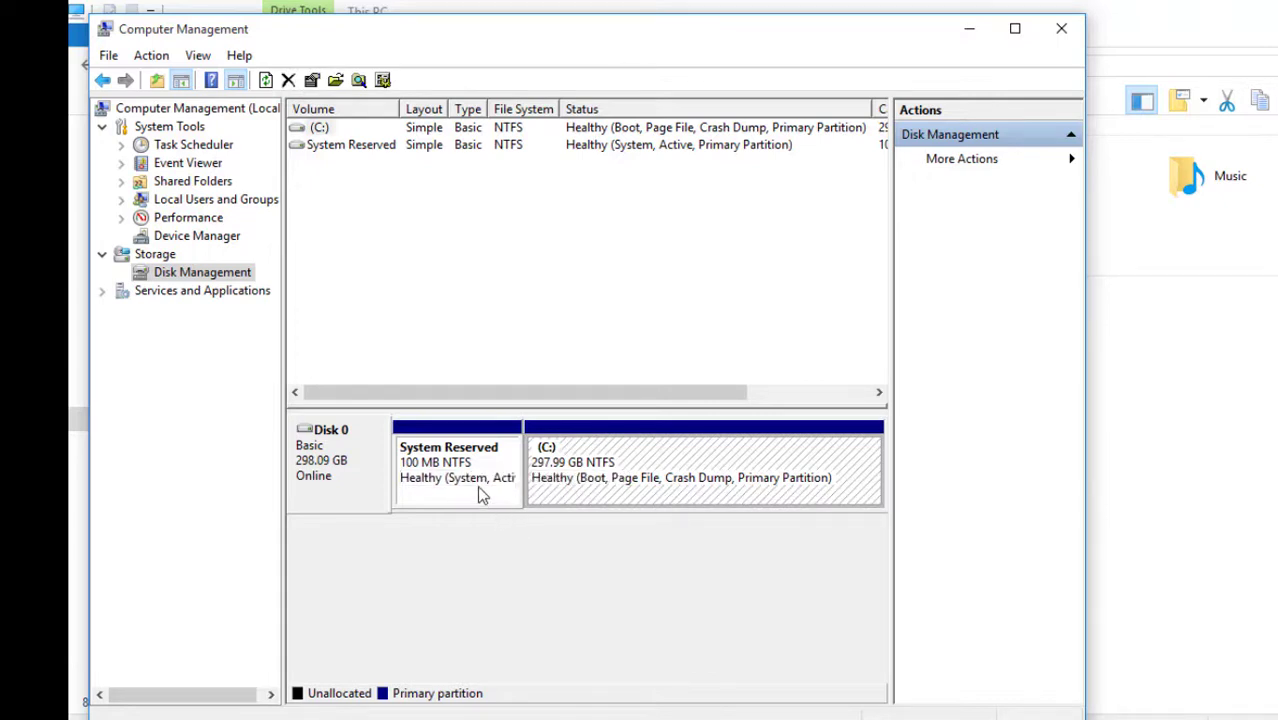
pyautogui.click(477, 485)
pyautogui.click(369, 468)
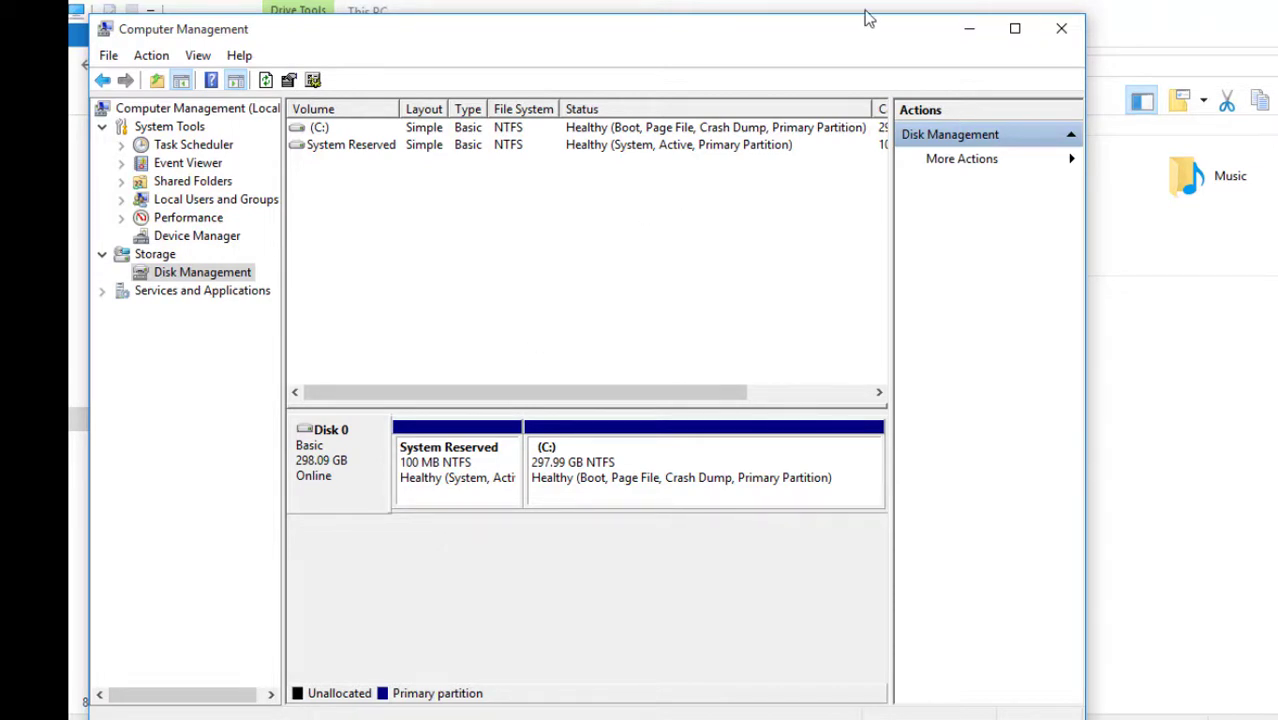
# - Minimize Computer Management and open Device Manager from This PC's system Properties page
pyautogui.click(971, 30)
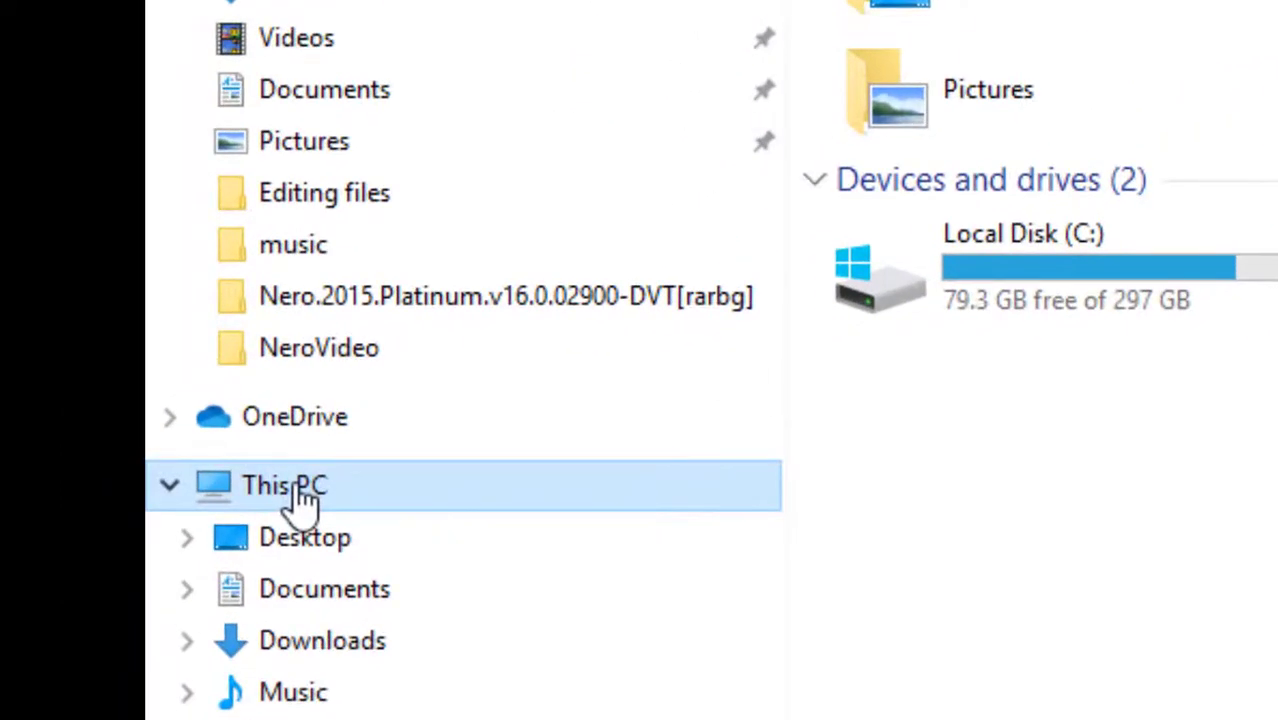
pyautogui.rightClick(303, 500)
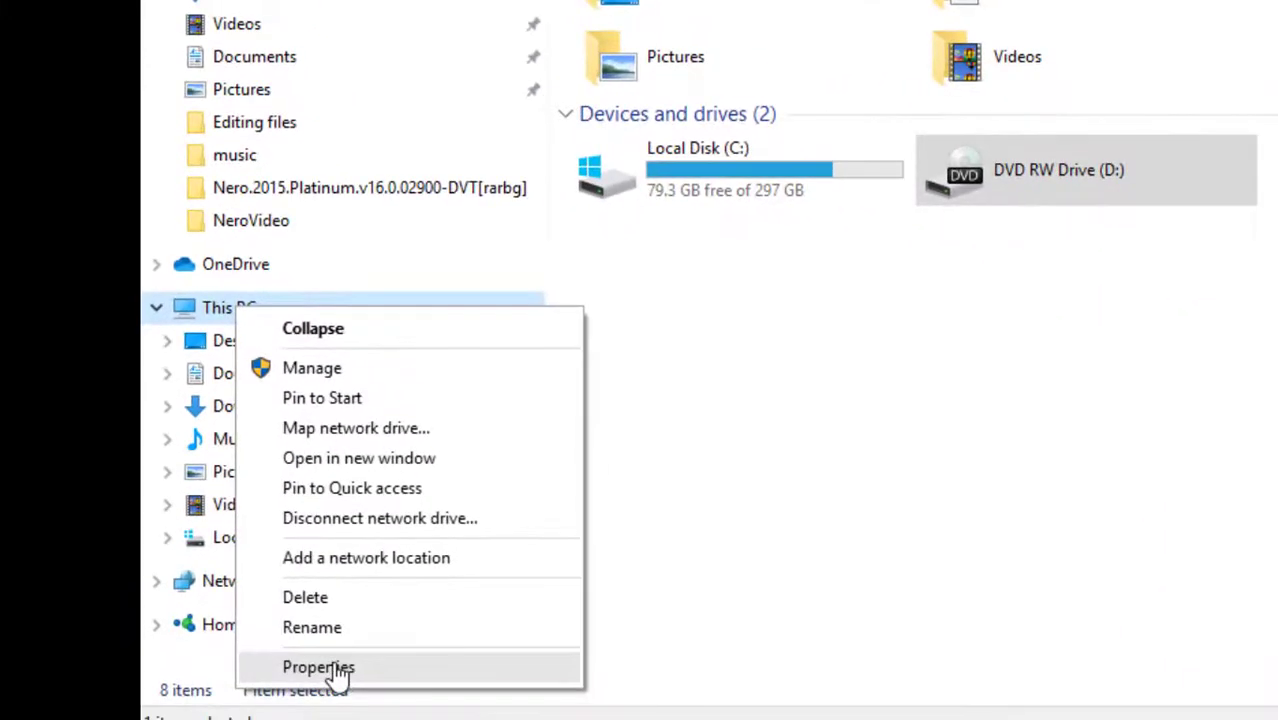
pyautogui.click(335, 668)
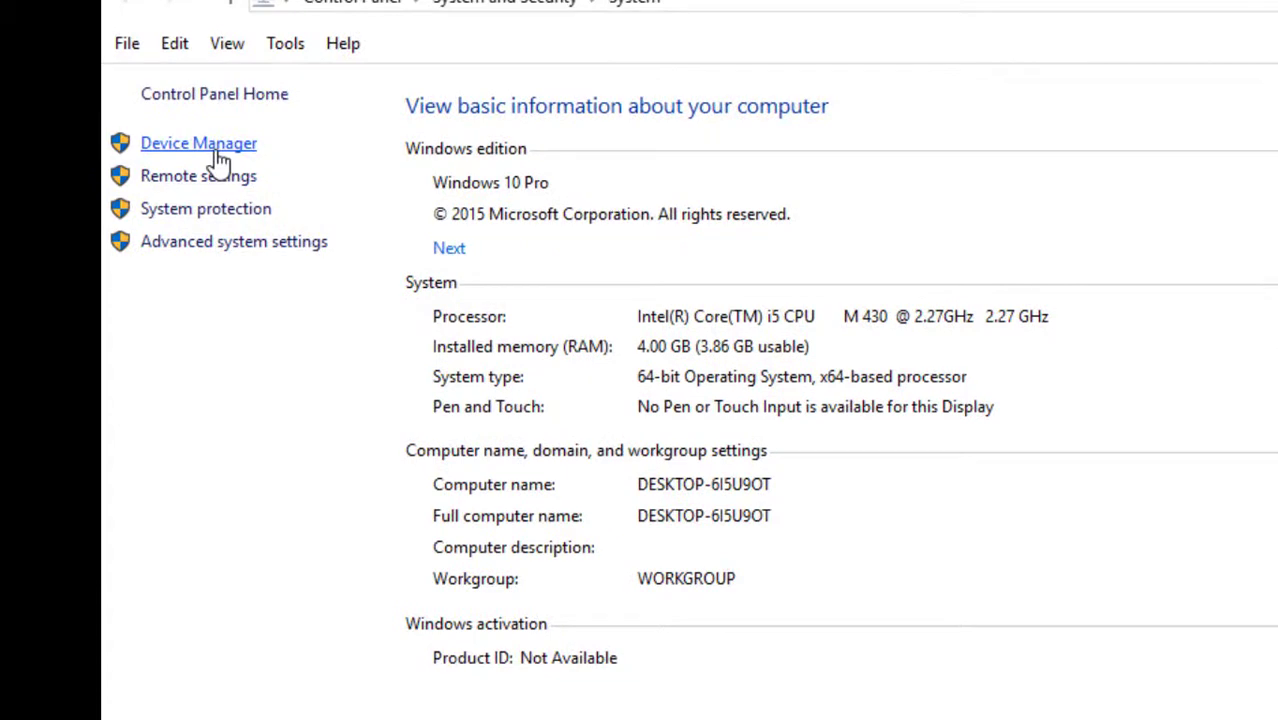
pyautogui.click(219, 153)
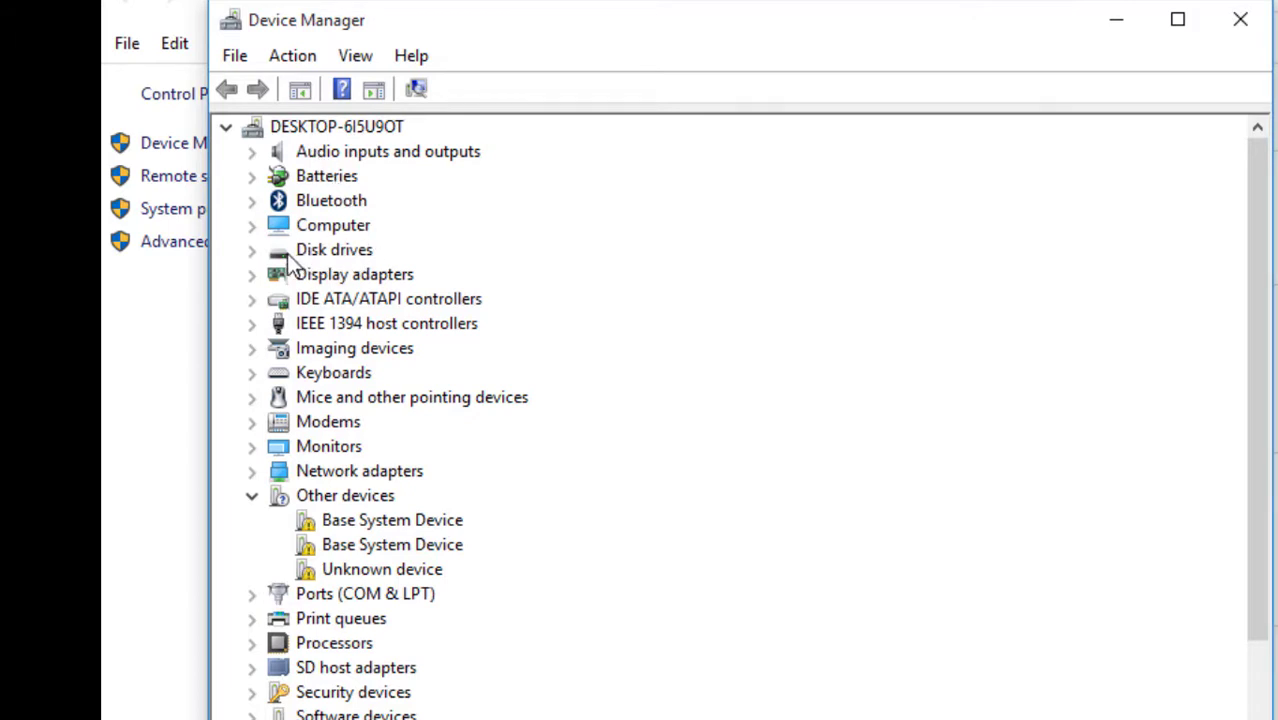
# - Rescan Disk drives for hardware changes, then expand DVD/CD-ROM drives to reveal the hp DVDRAM GT30L
pyautogui.click(252, 251)
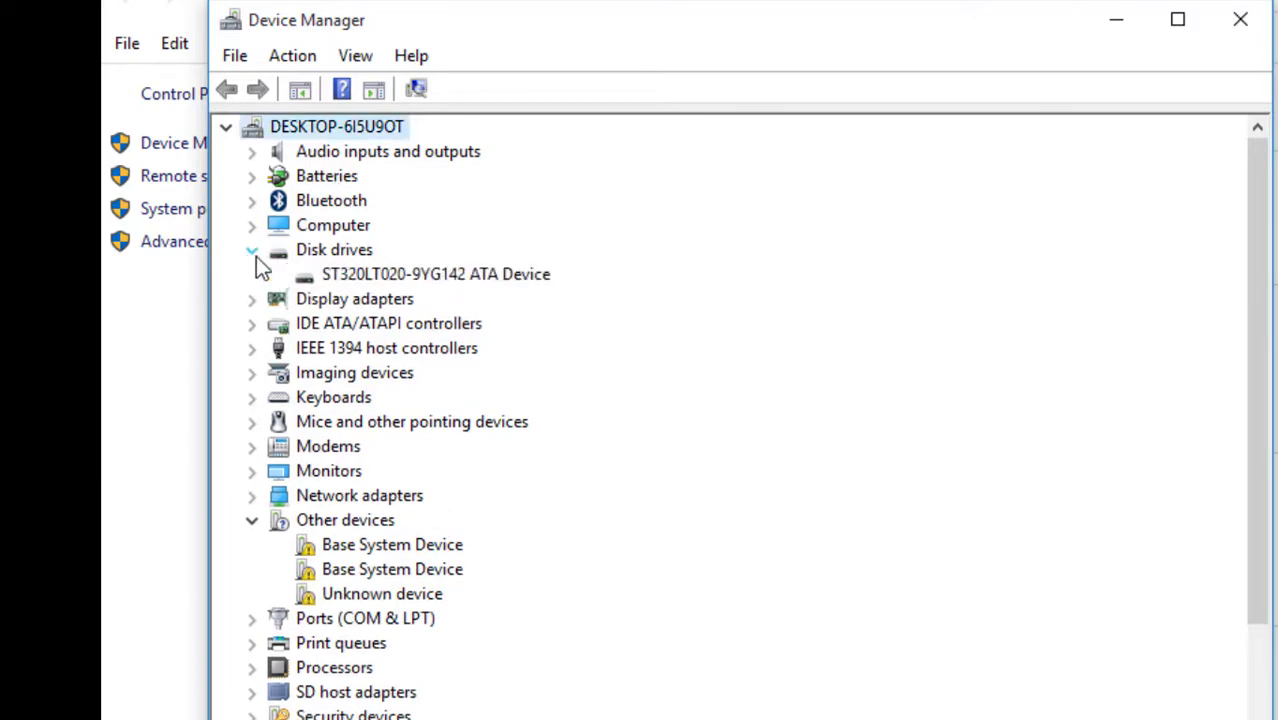
pyautogui.click(333, 251)
pyautogui.rightClick(333, 251)
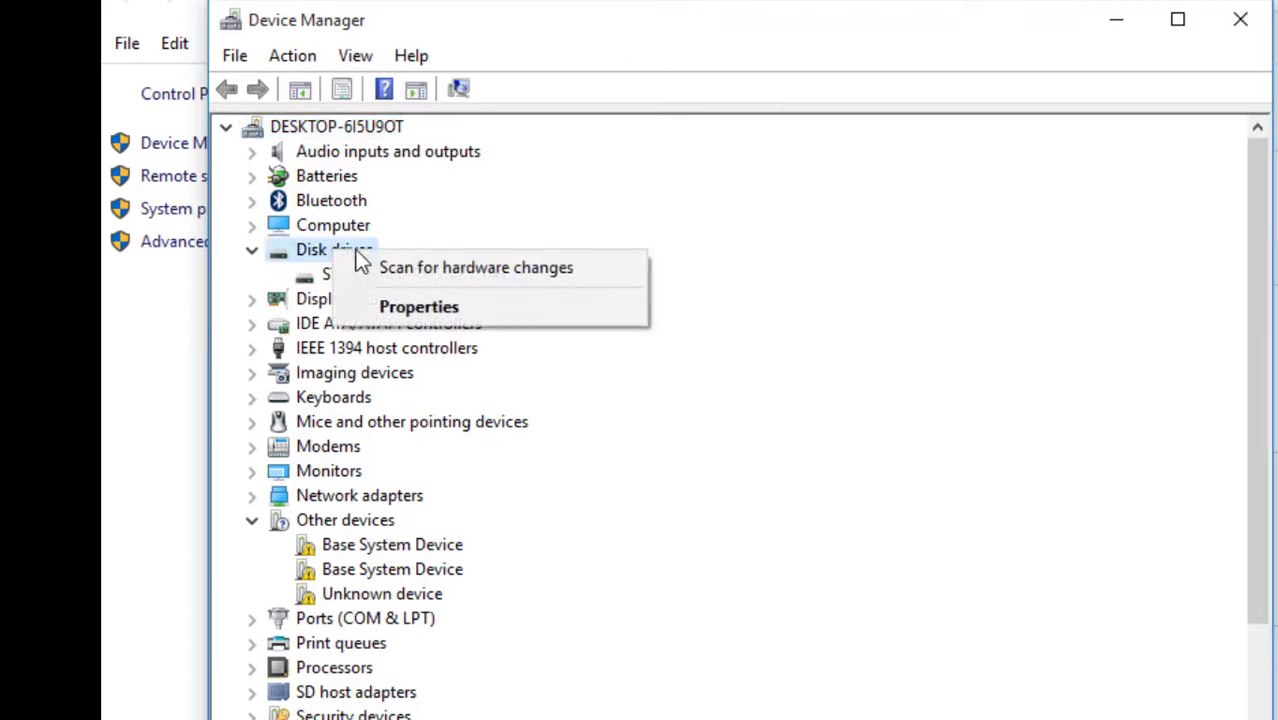
pyautogui.click(380, 262)
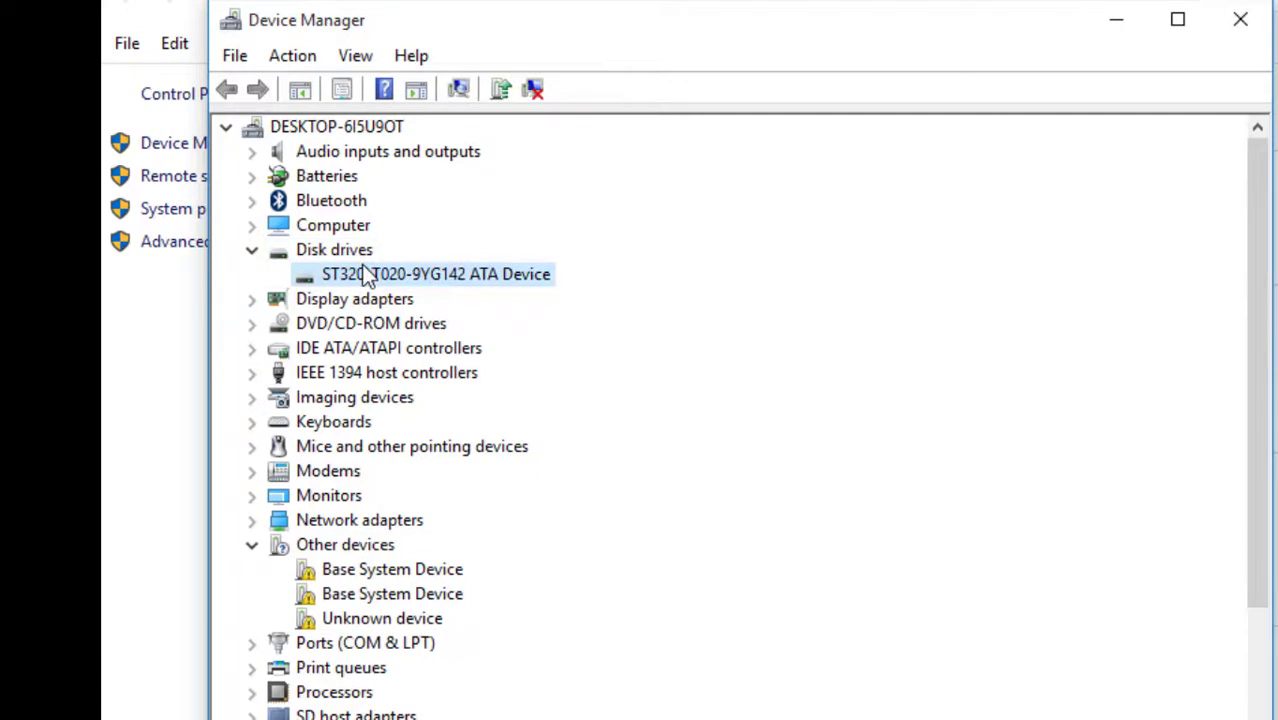
pyautogui.rightClick(366, 274)
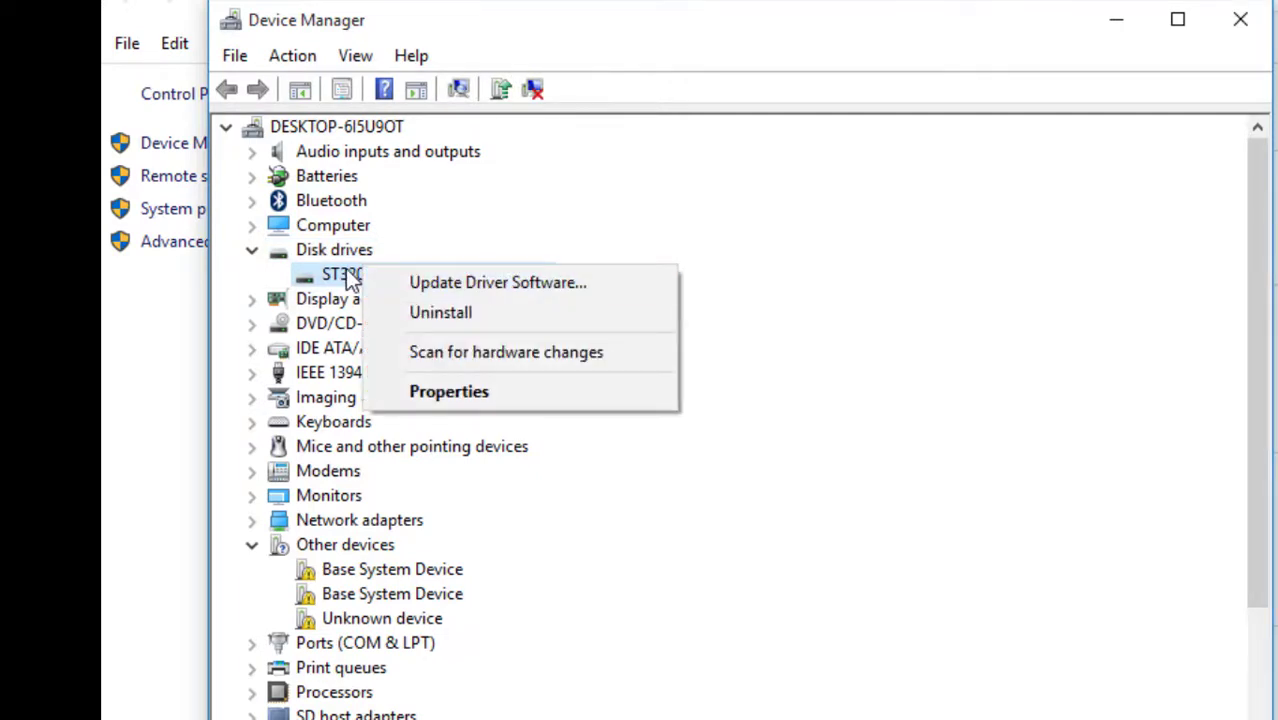
pyautogui.click(345, 276)
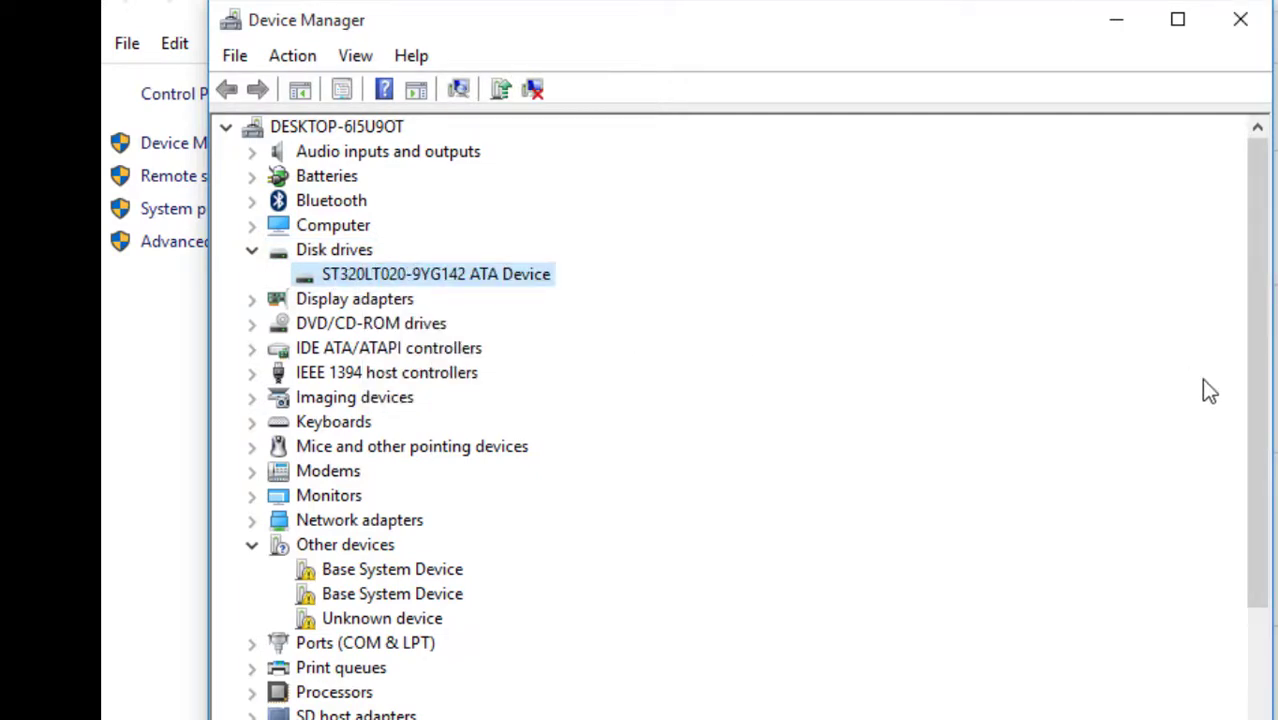
pyautogui.click(252, 328)
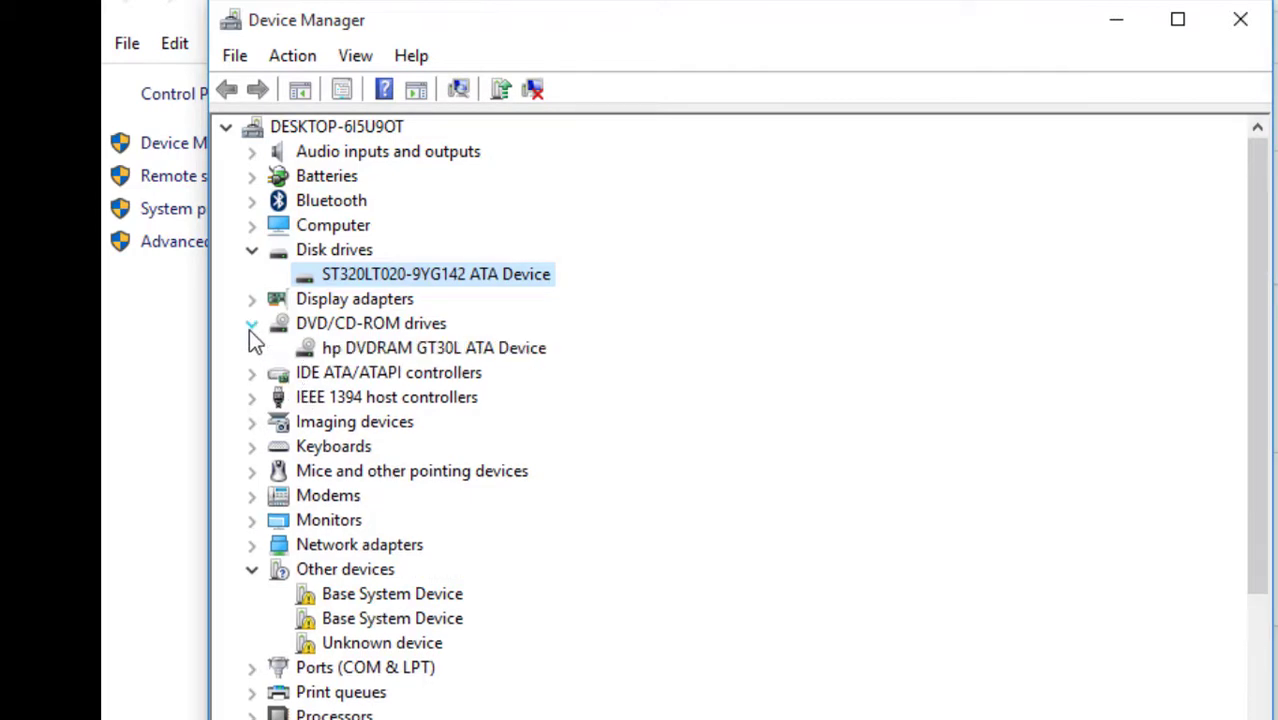
pyautogui.rightClick(349, 347)
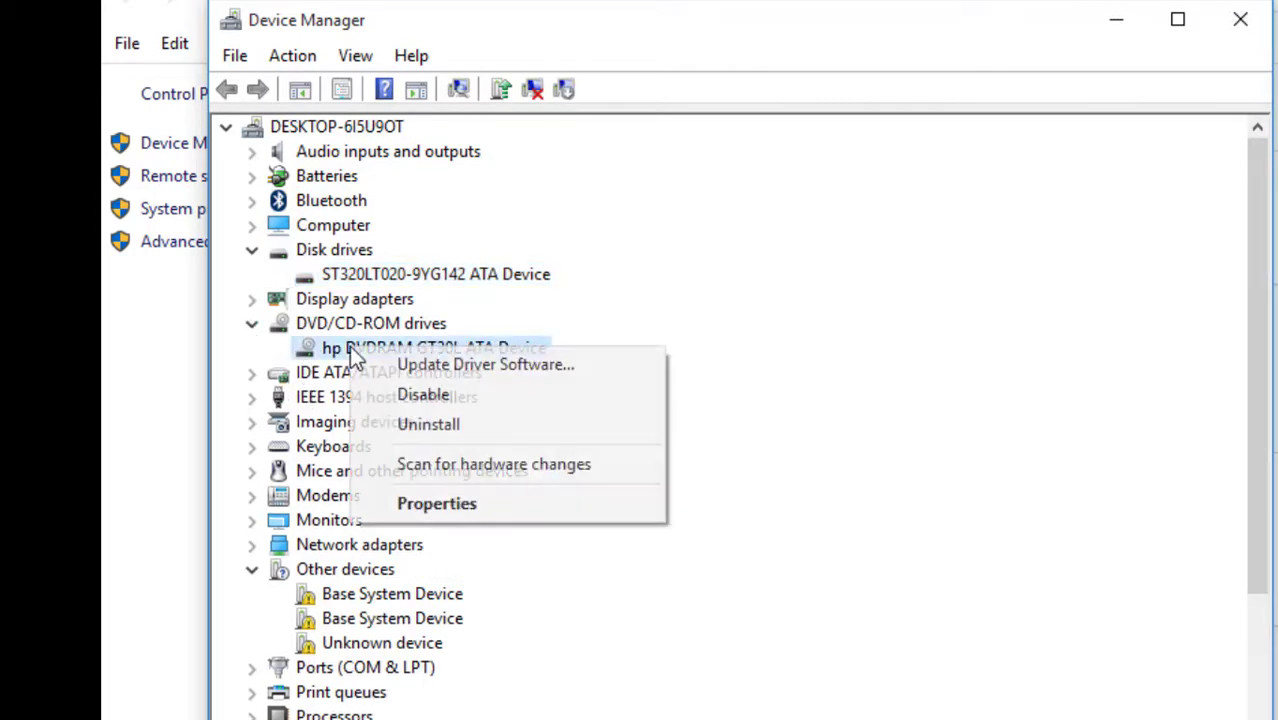
# - Run Update Driver Software on the hp DVDRAM GT30L, searching automatically for an updated driver
pyautogui.click(405, 365)
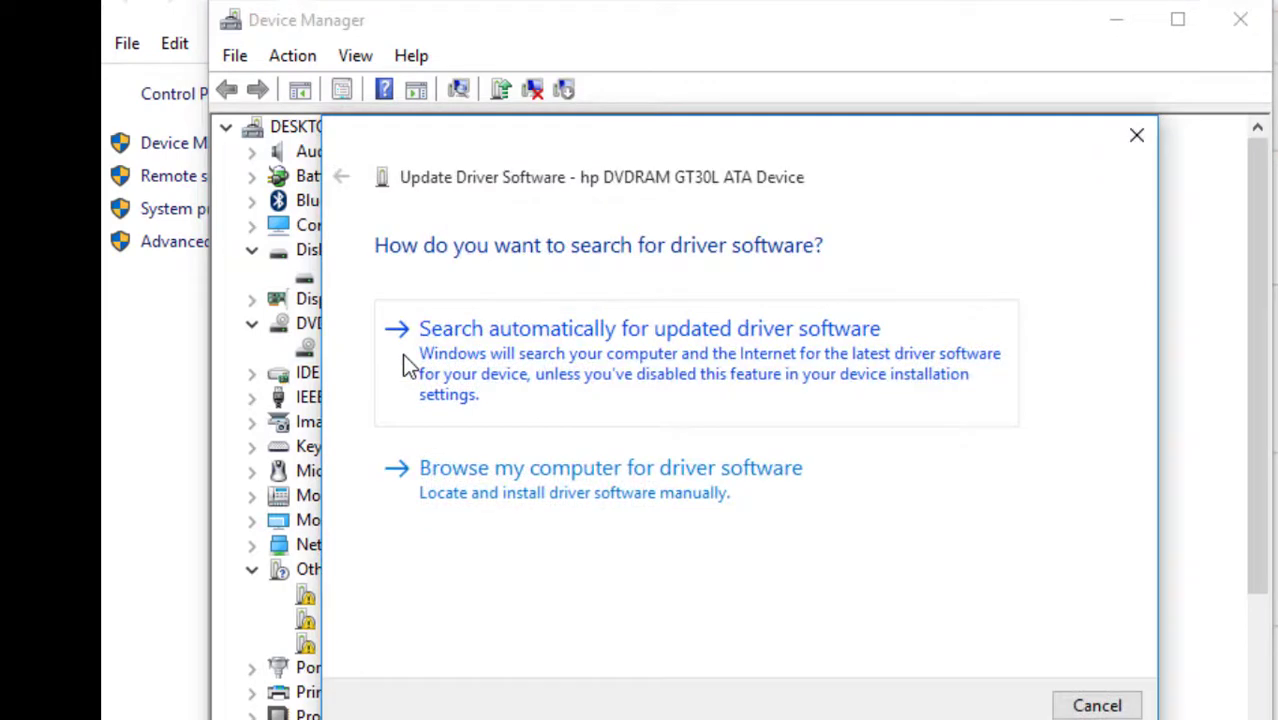
pyautogui.click(539, 362)
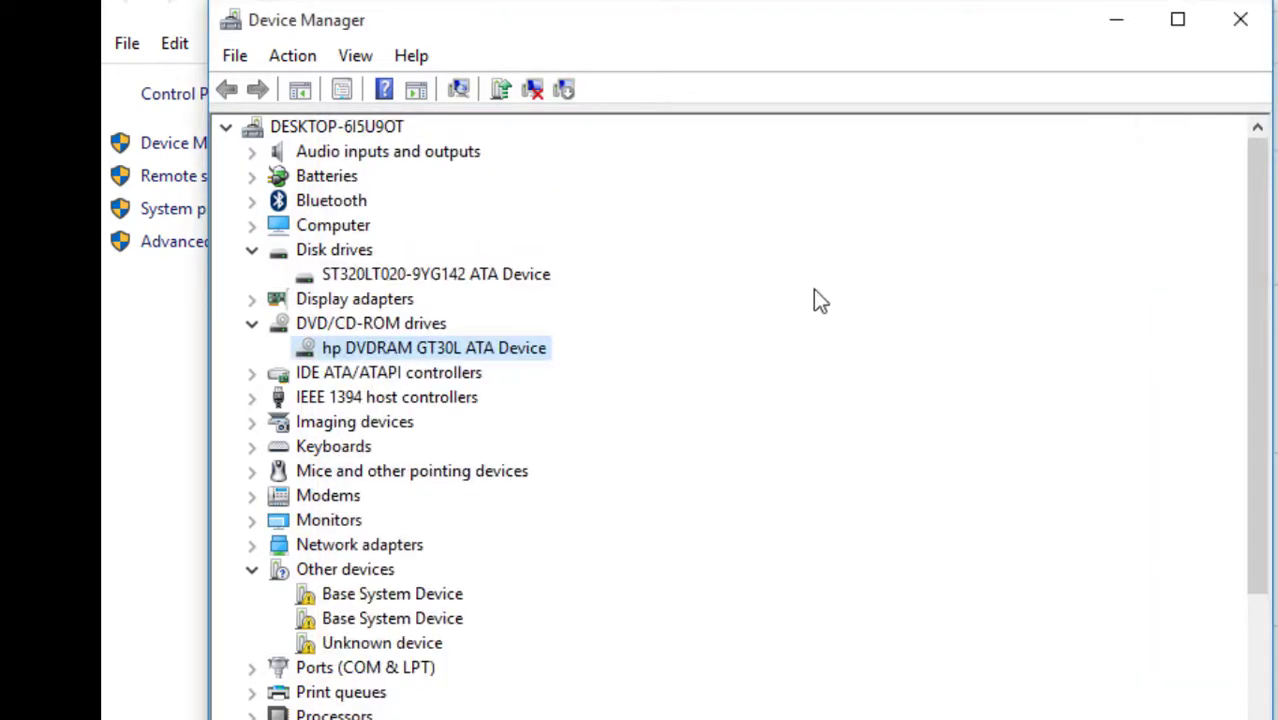
# - Scan the whole computer for hardware changes from the top of the tree, then close Device Manager
pyautogui.rightClick(303, 130)
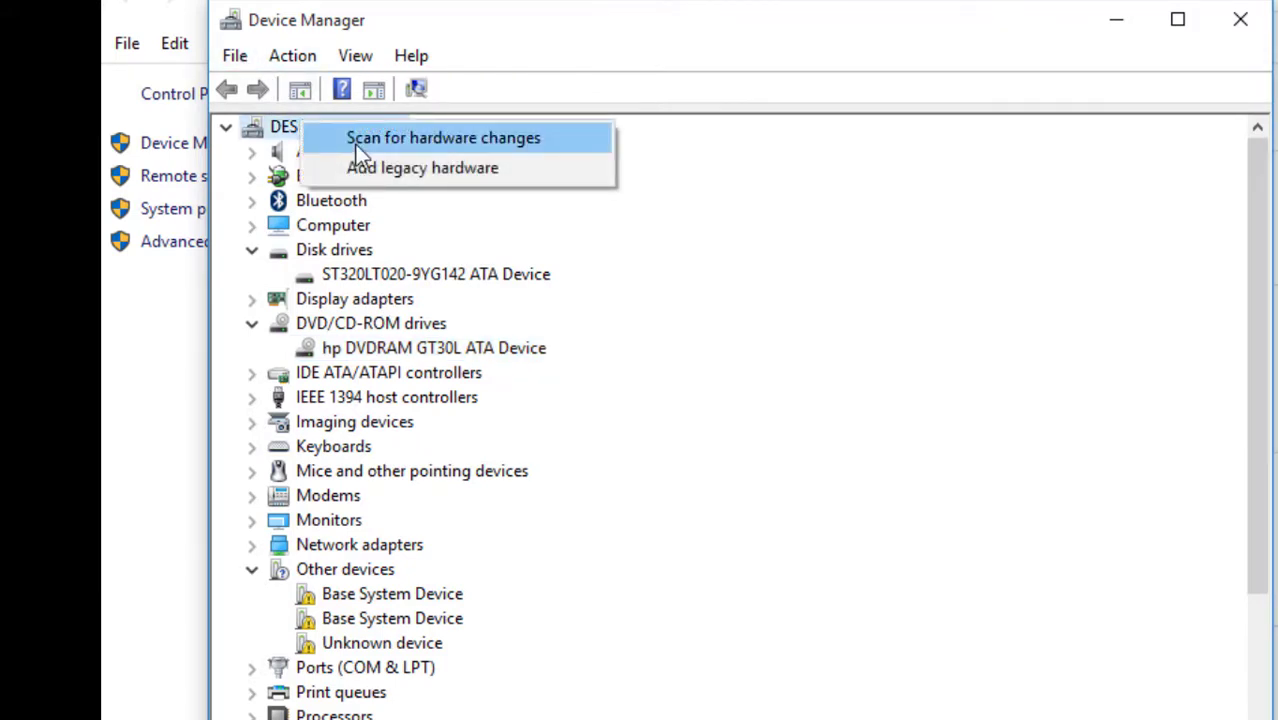
pyautogui.click(355, 142)
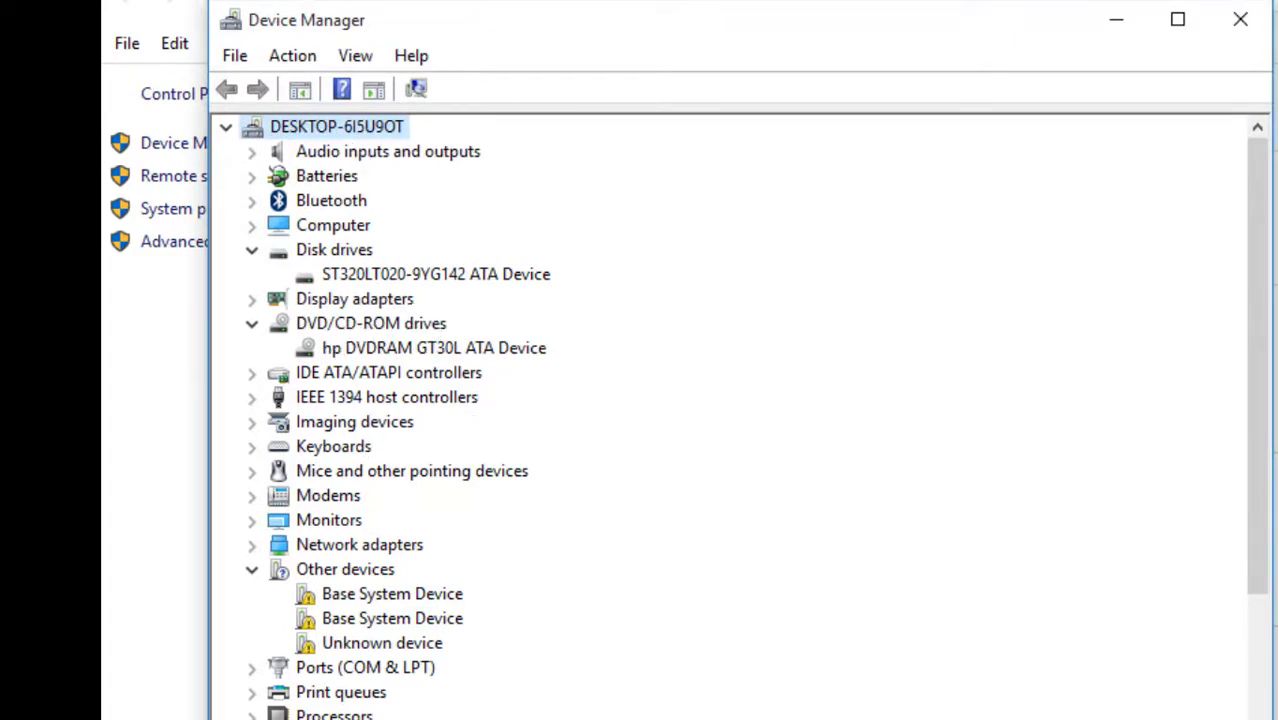
pyautogui.hotkey('alt', 'F4')
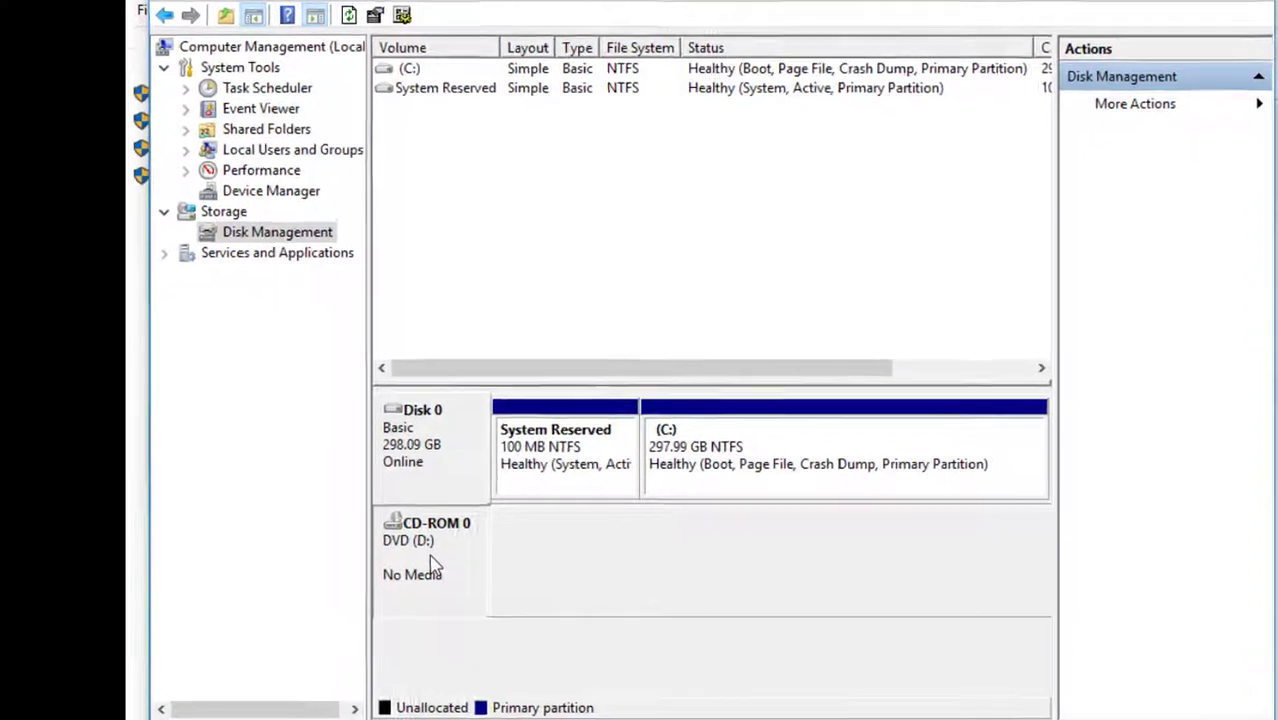
pyautogui.rightClick(466, 697)
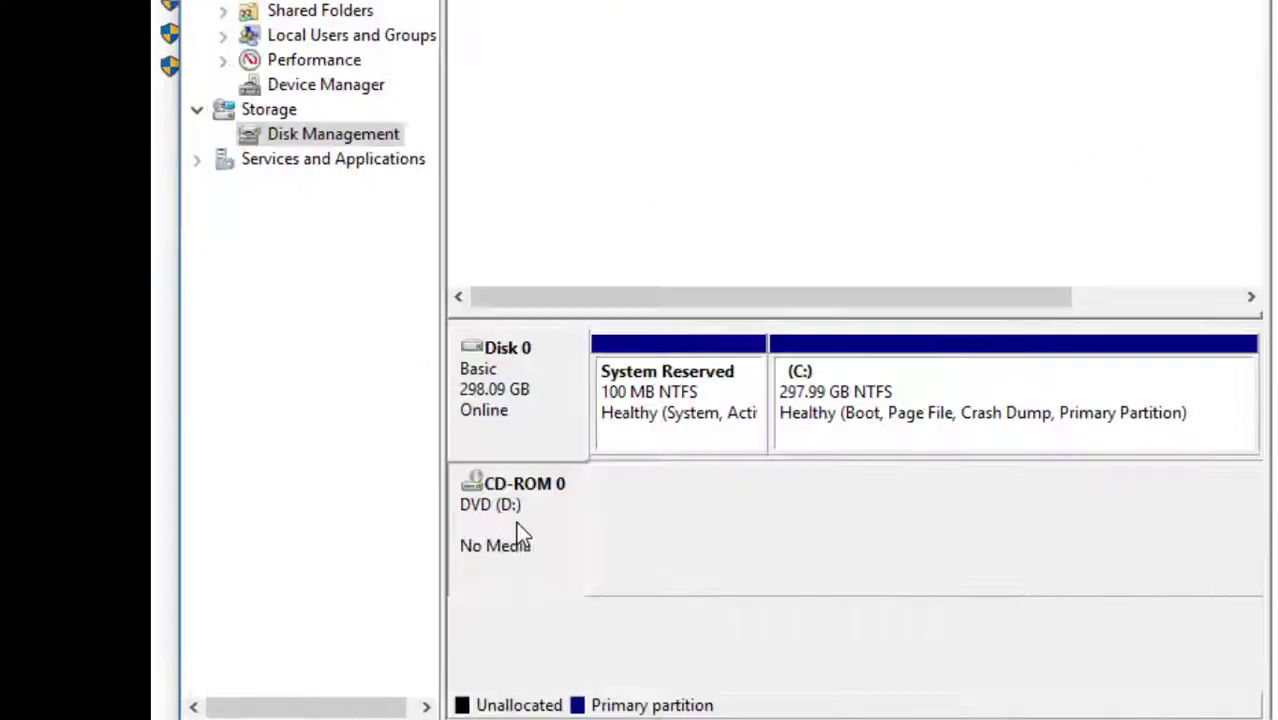
pyautogui.rightClick(519, 532)
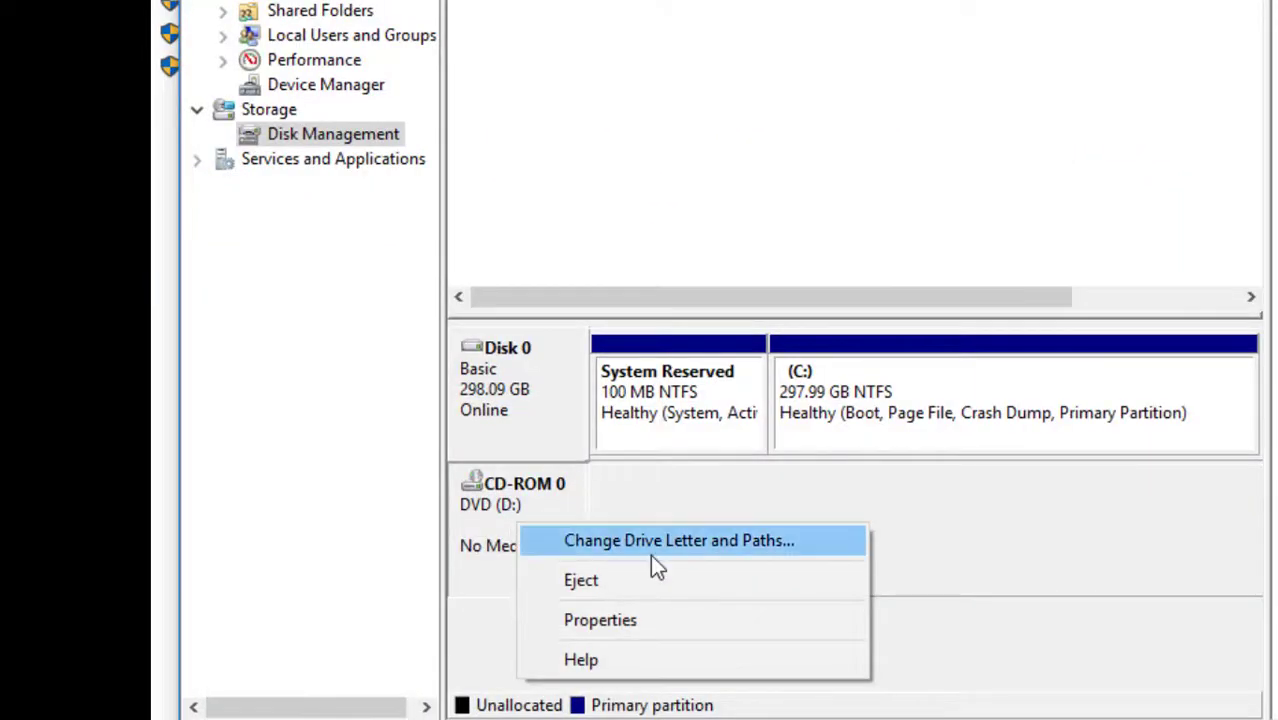
pyautogui.click(496, 616)
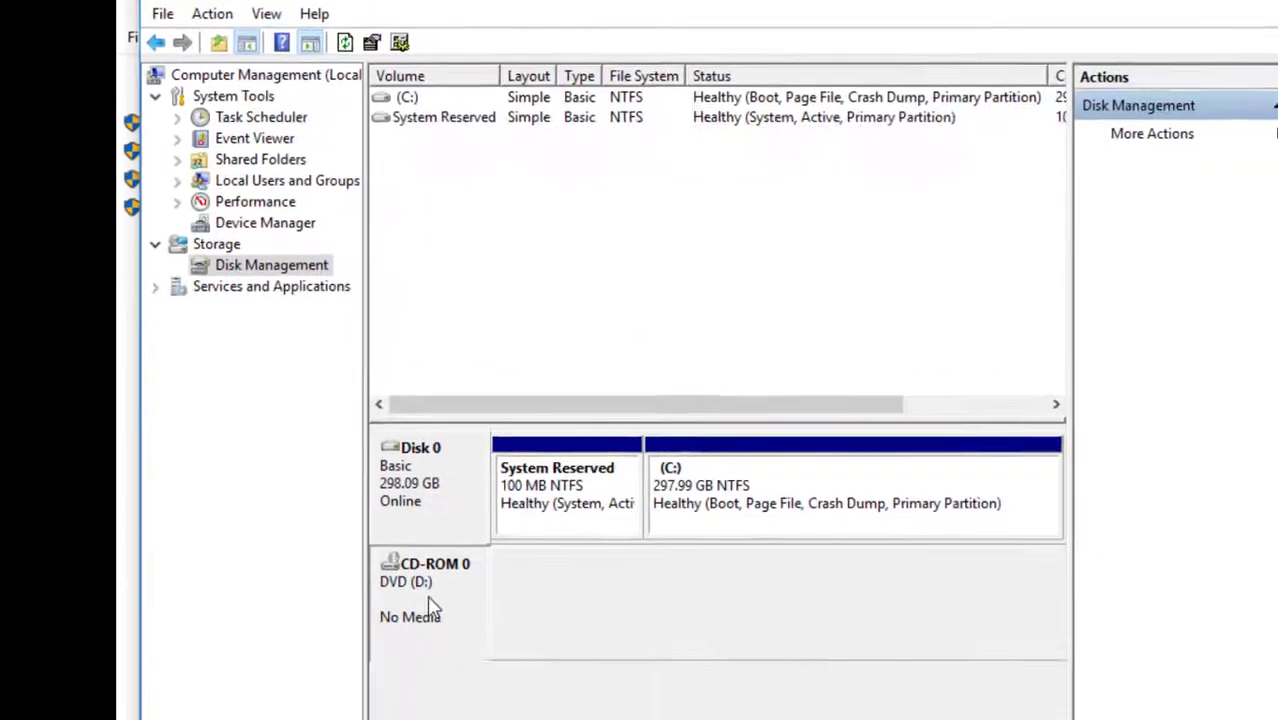
pyautogui.rightClick(431, 606)
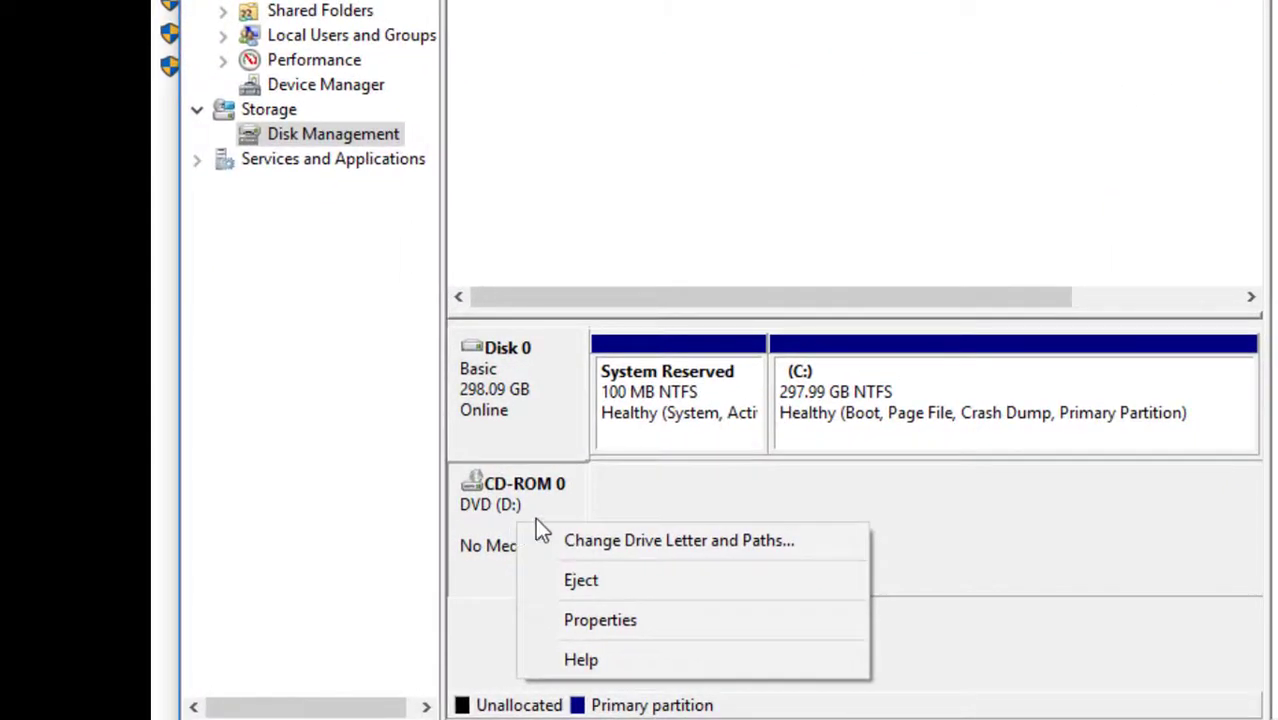
pyautogui.click(491, 616)
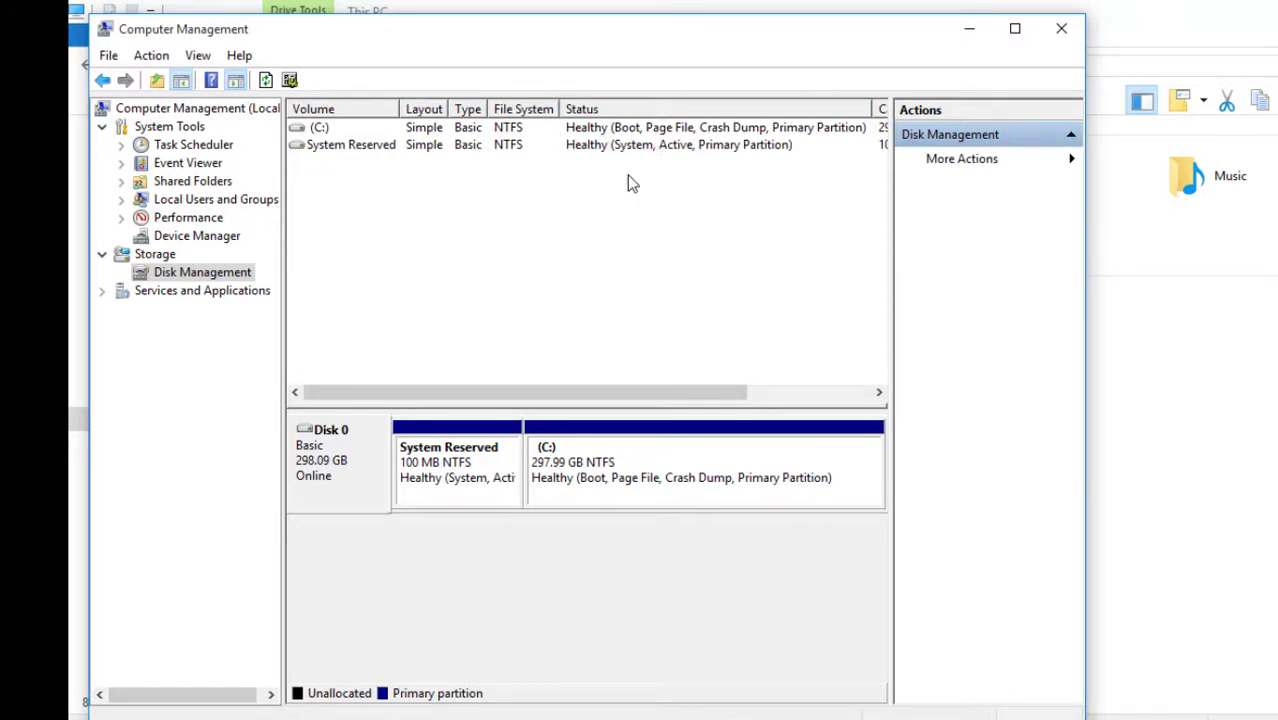
pyautogui.click(534, 468)
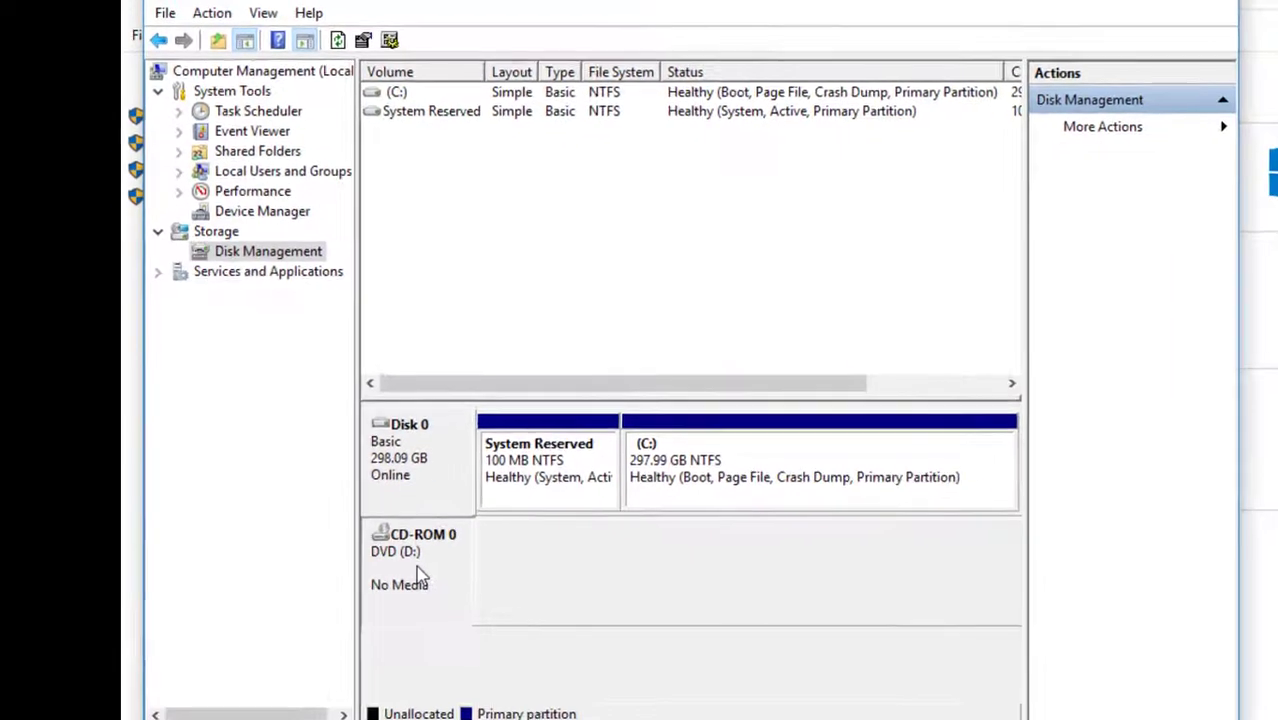
# - Select the C: partition, then open Change Drive Letter and Paths for CD-ROM 0 (D:)
pyautogui.rightClick(341, 567)
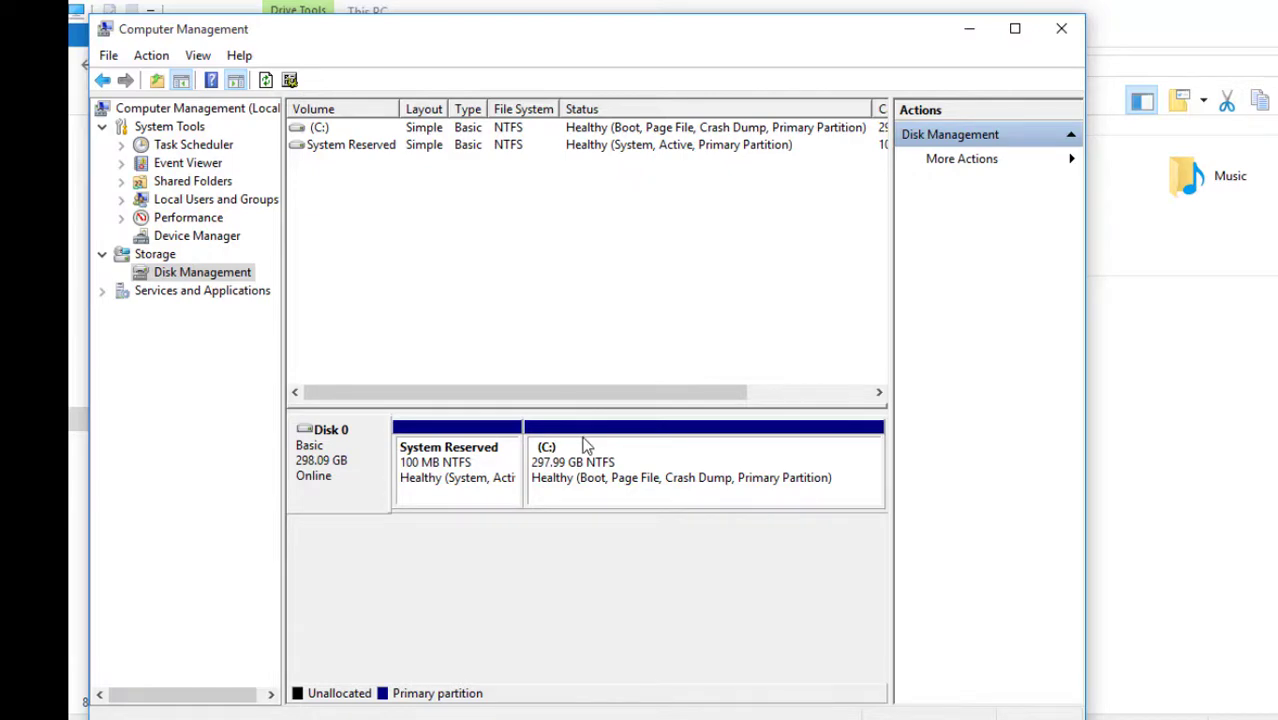
pyautogui.click(535, 477)
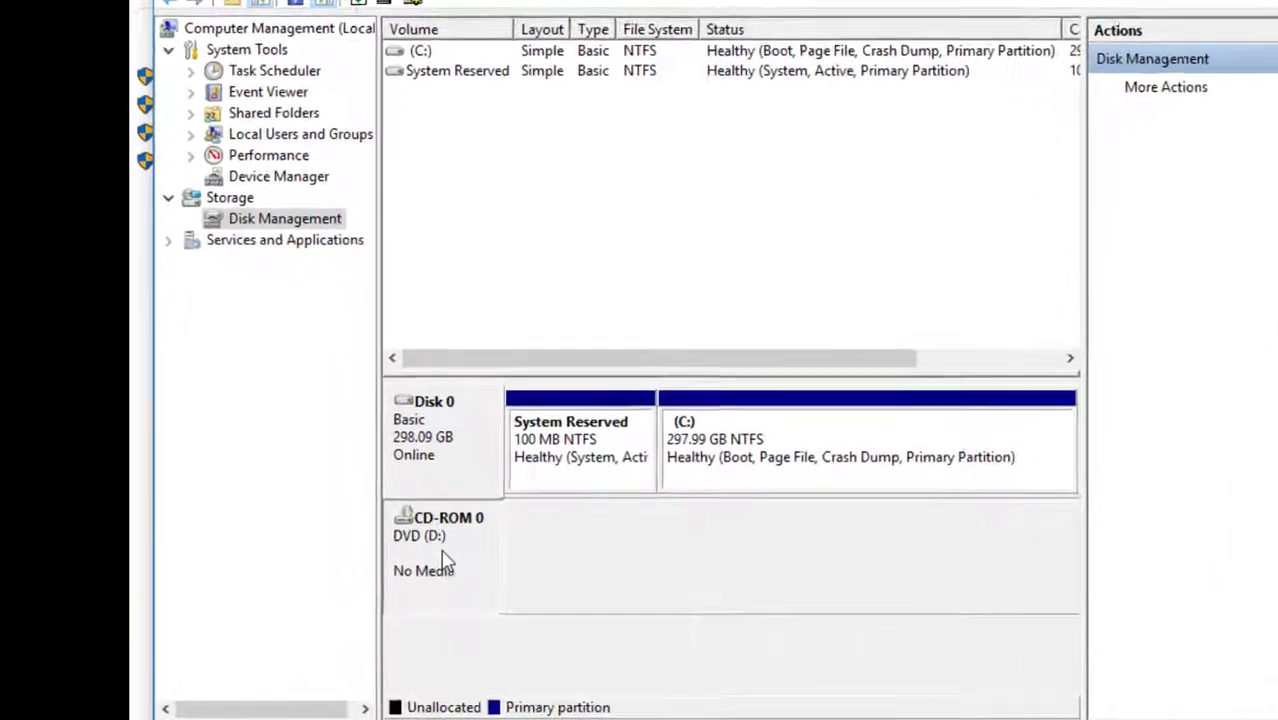
pyautogui.rightClick(340, 565)
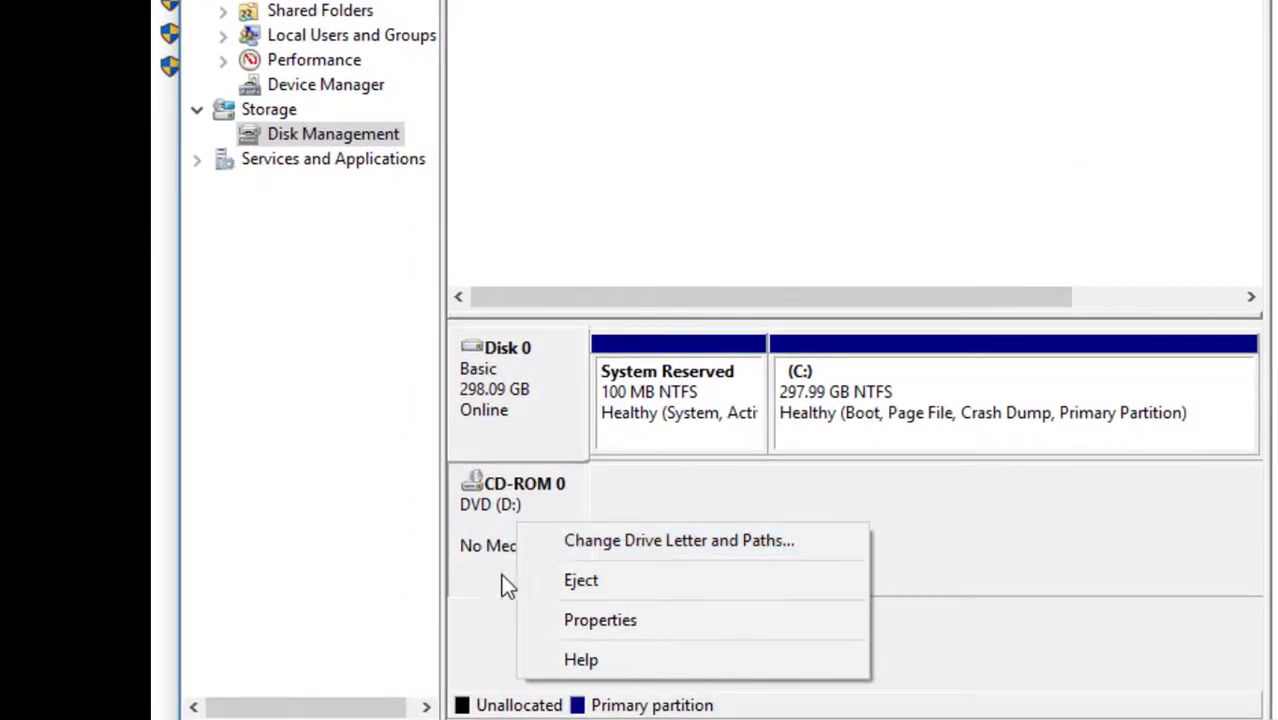
pyautogui.click(679, 540)
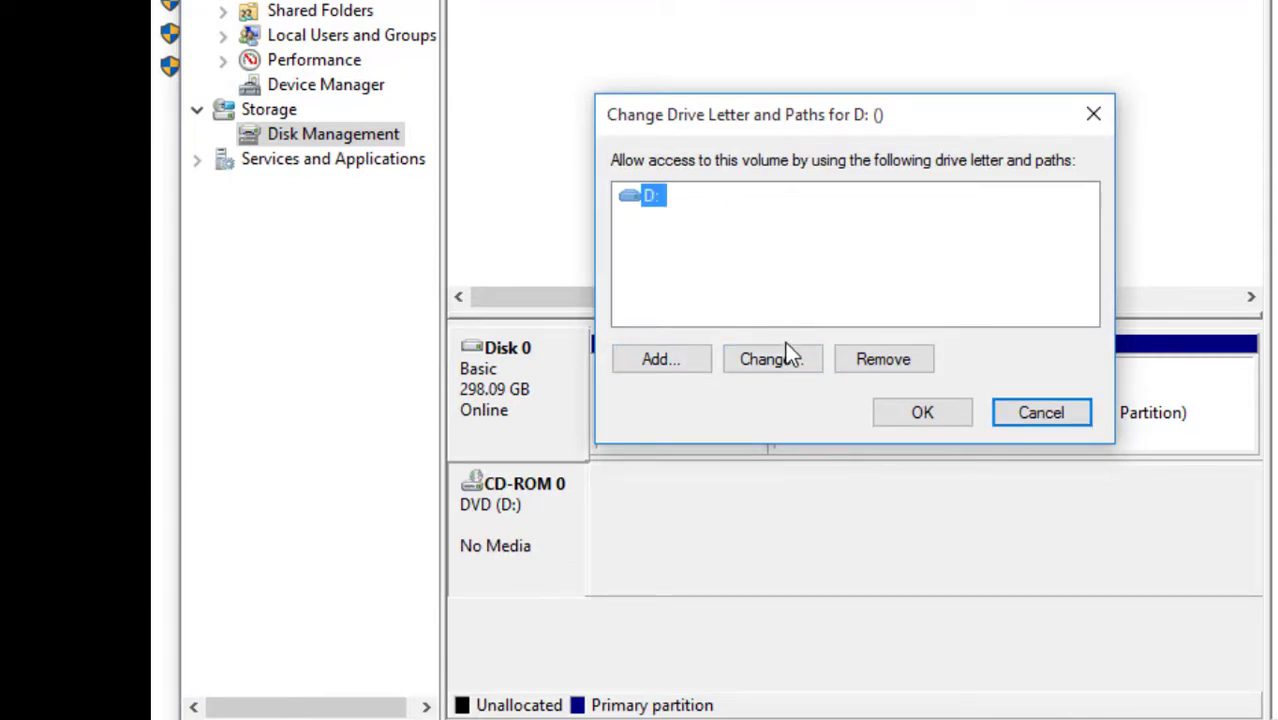
pyautogui.click(763, 357)
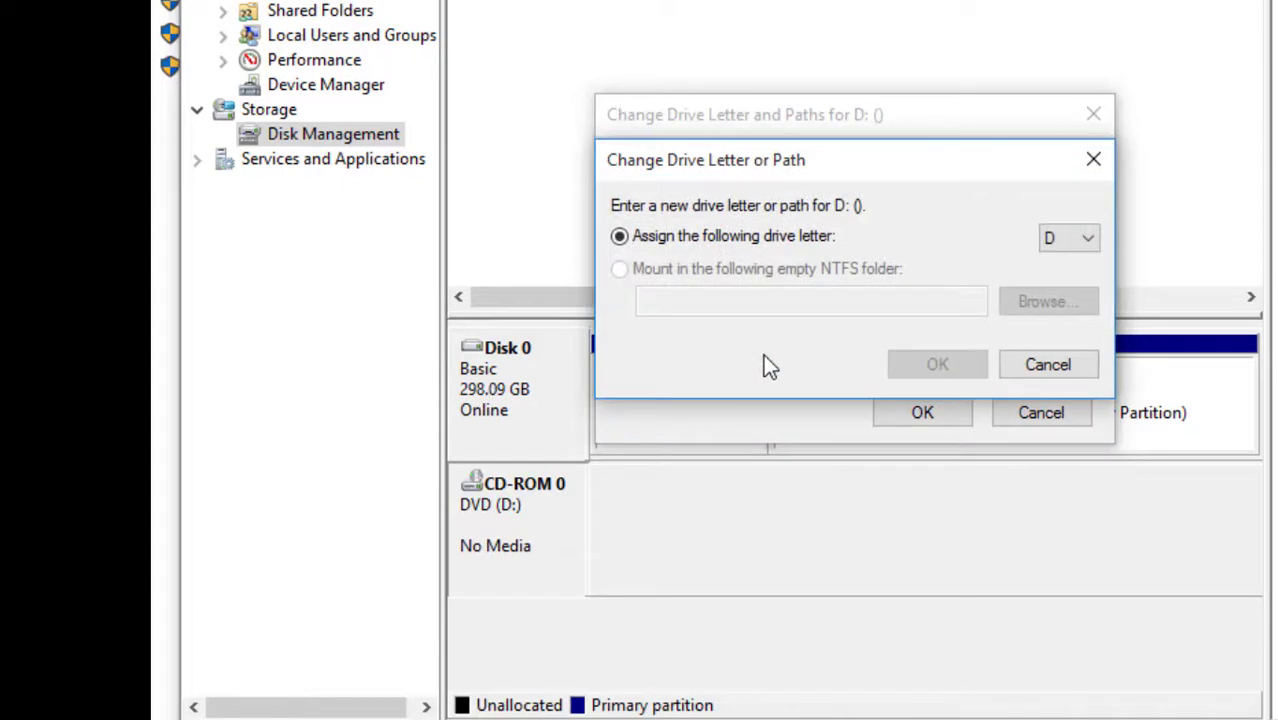
pyautogui.click(1066, 239)
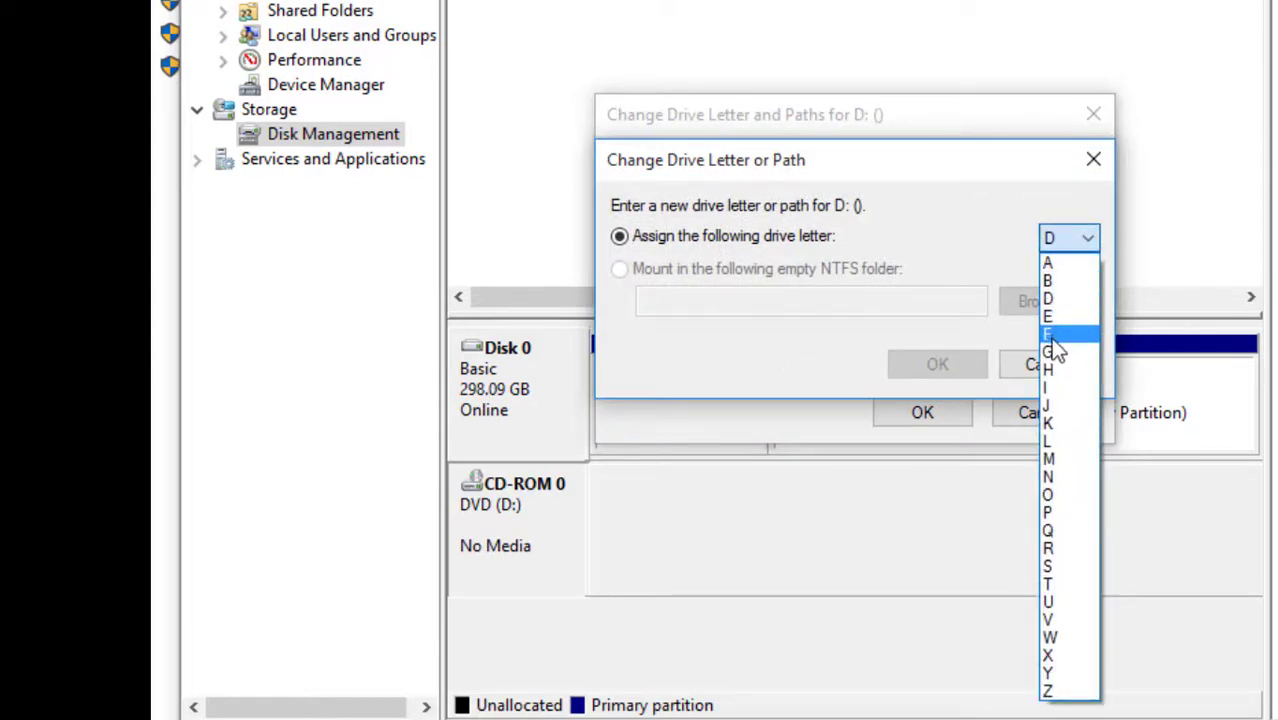
pyautogui.click(1055, 318)
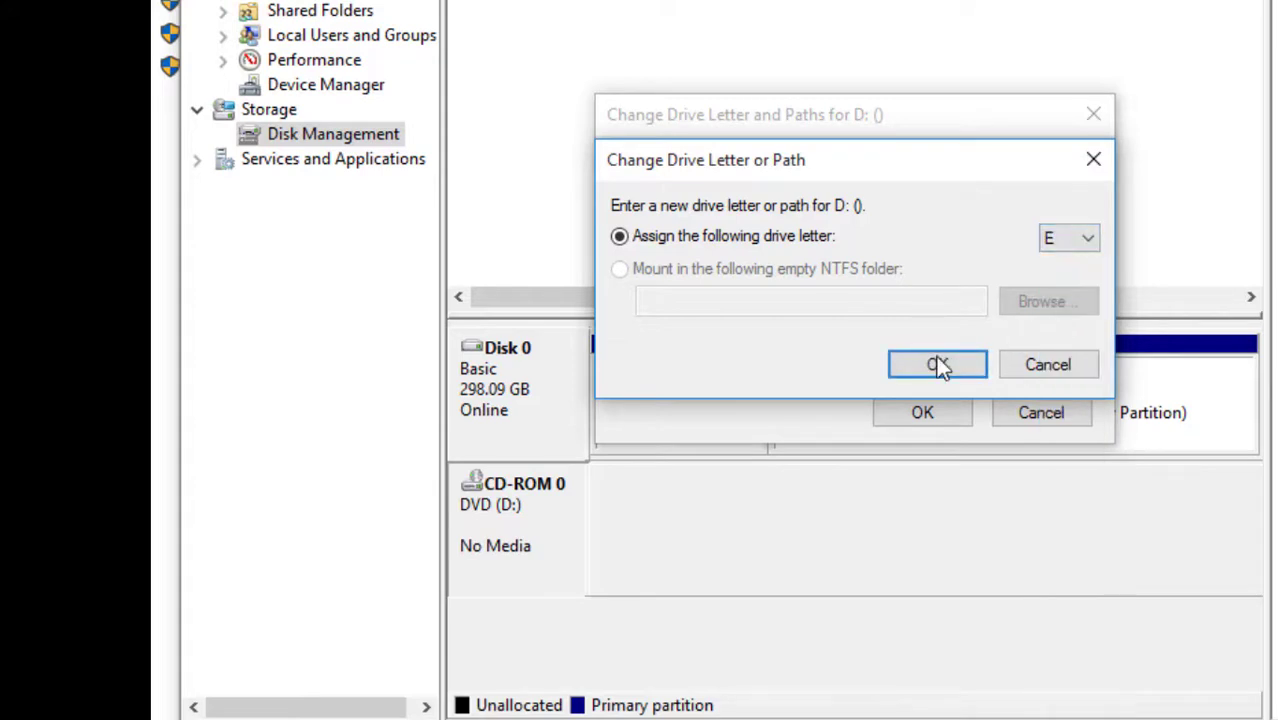
pyautogui.click(1028, 380)
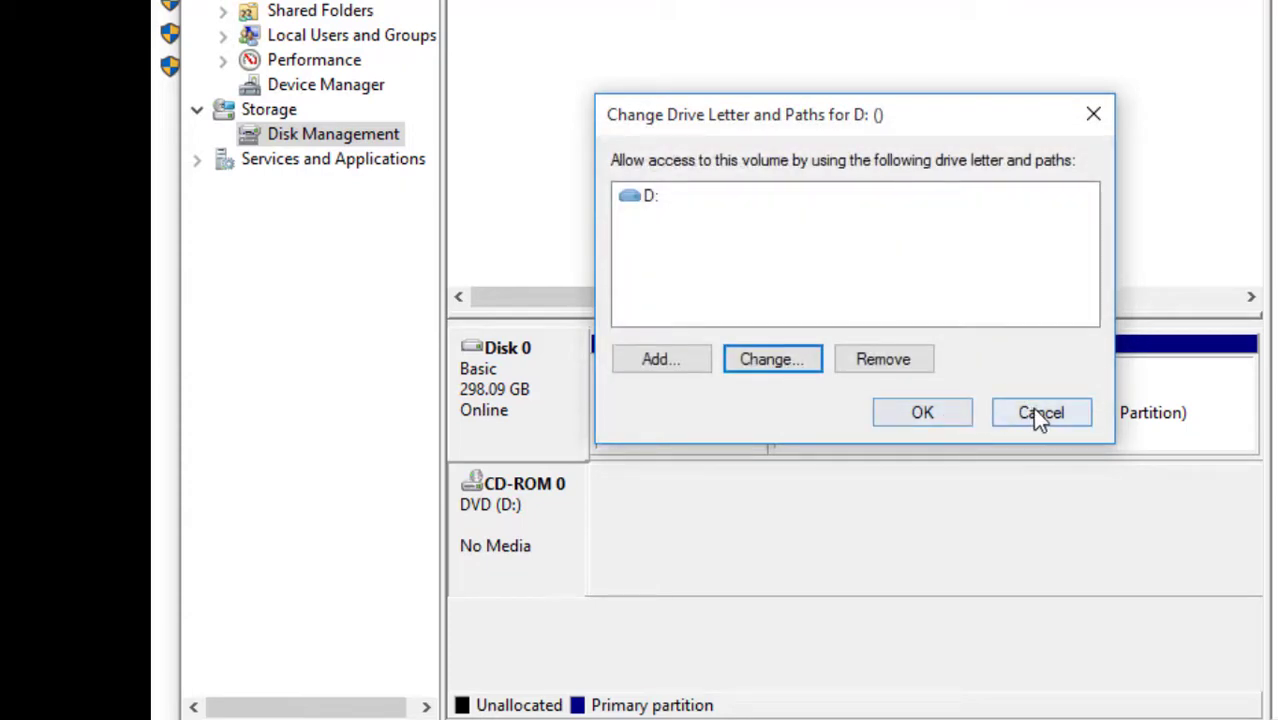
pyautogui.click(1040, 415)
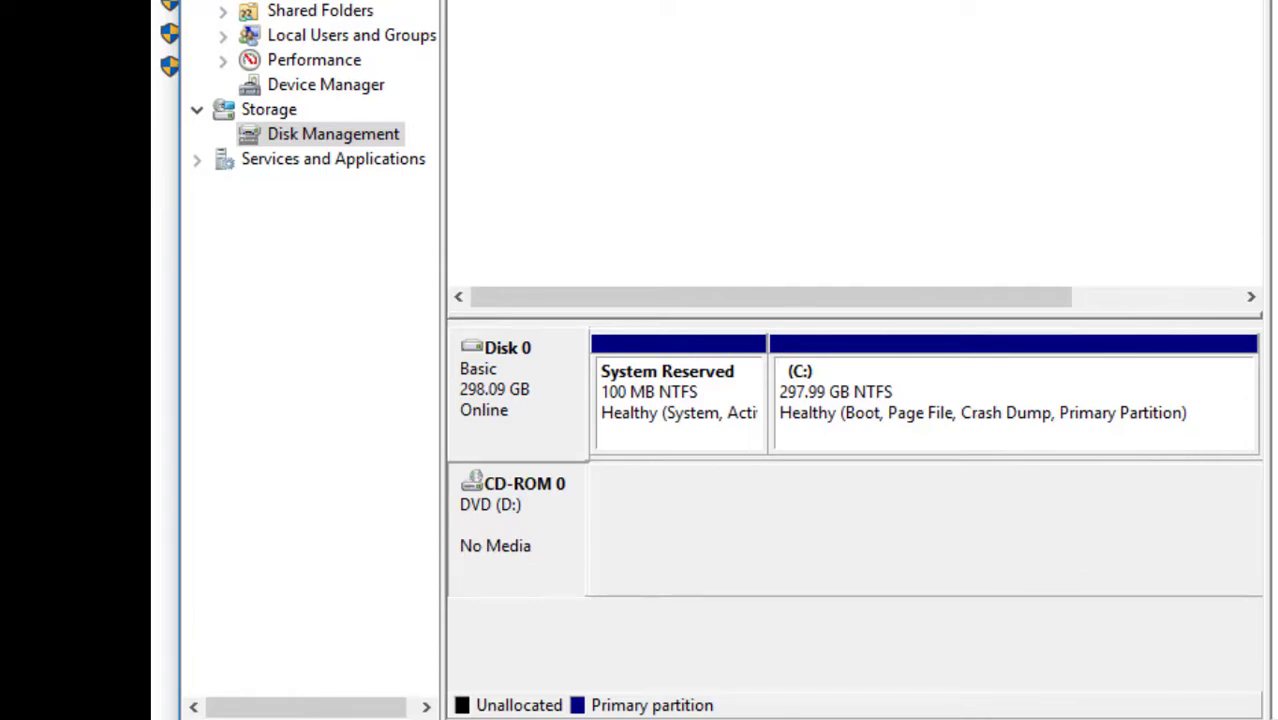
# - Close Computer Management and Alt+Tab through the open windows to File Explorer's This PC
pyautogui.hotkey('alt', 'F4')
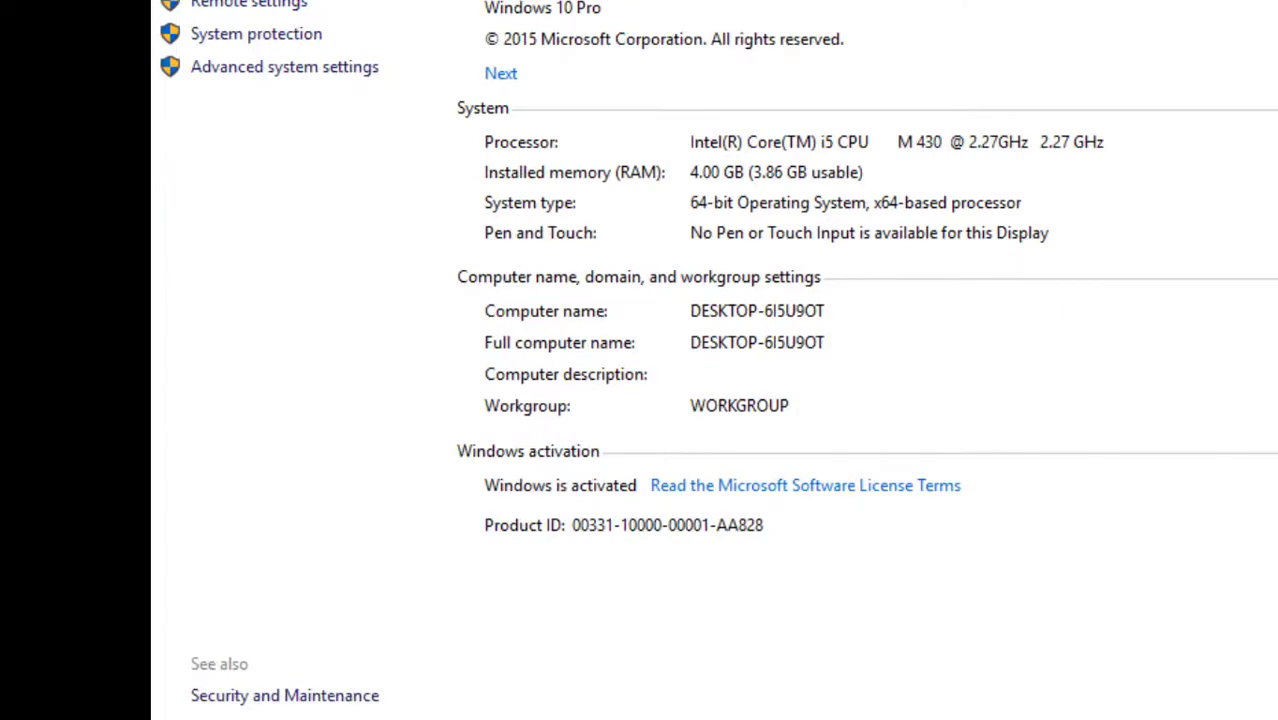
pyautogui.hotkey('alt', 'Tab')
pyautogui.hotkey('alt', 'Tab')
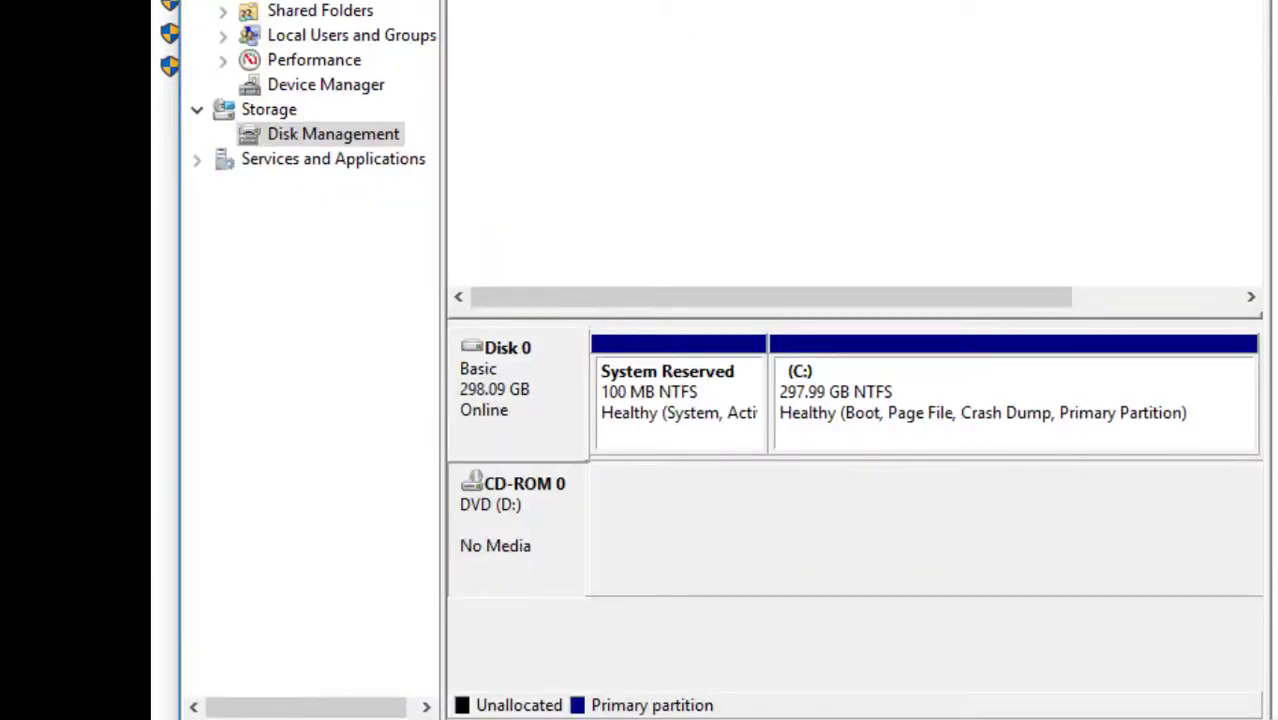
pyautogui.hotkey('alt', 'Tab')
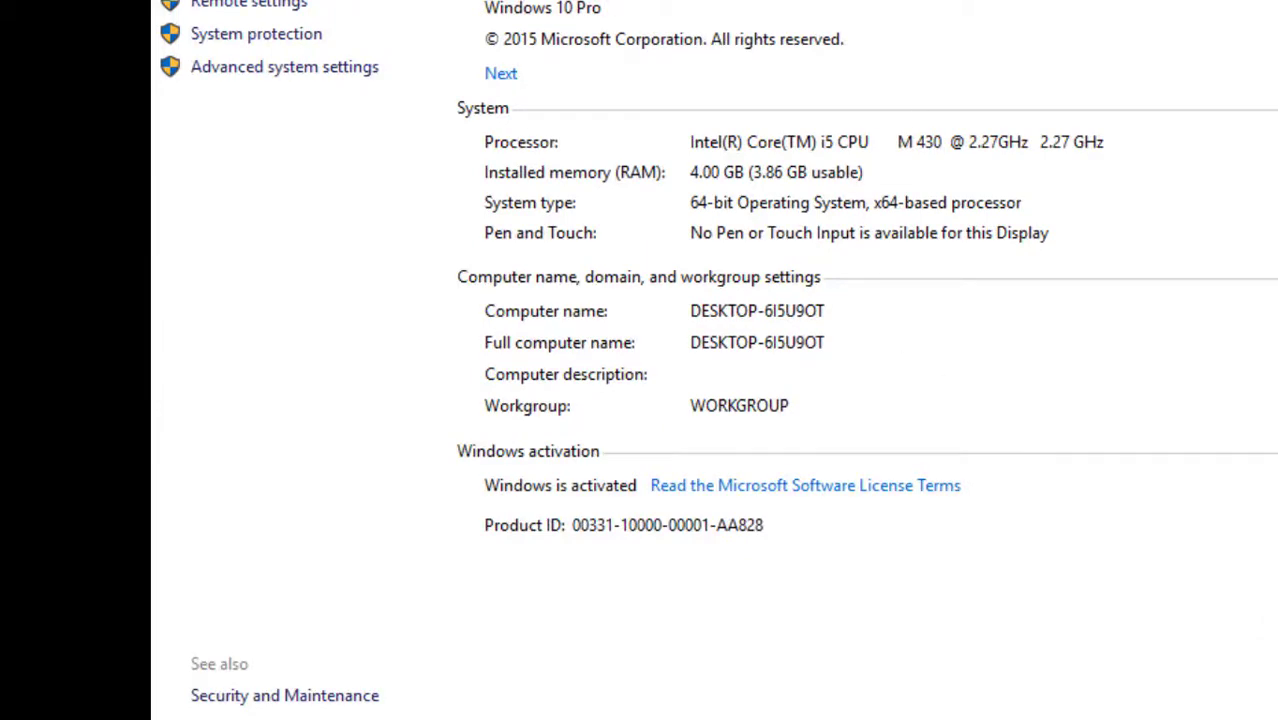
pyautogui.hotkey('alt', 'Tab')
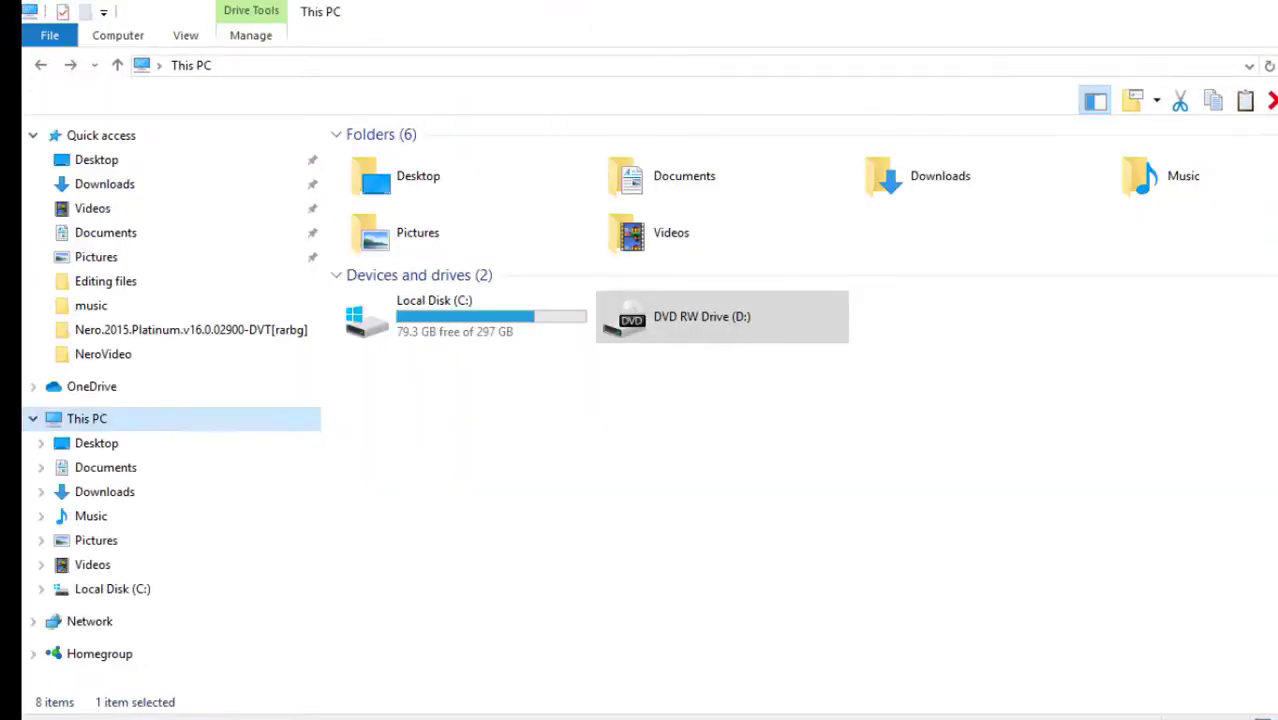
# - Refresh This PC, open DVD RW Drive (D:), and cancel the resulting 'Insert a disc' prompt
pyautogui.click(668, 342)
pyautogui.rightClick(668, 340)
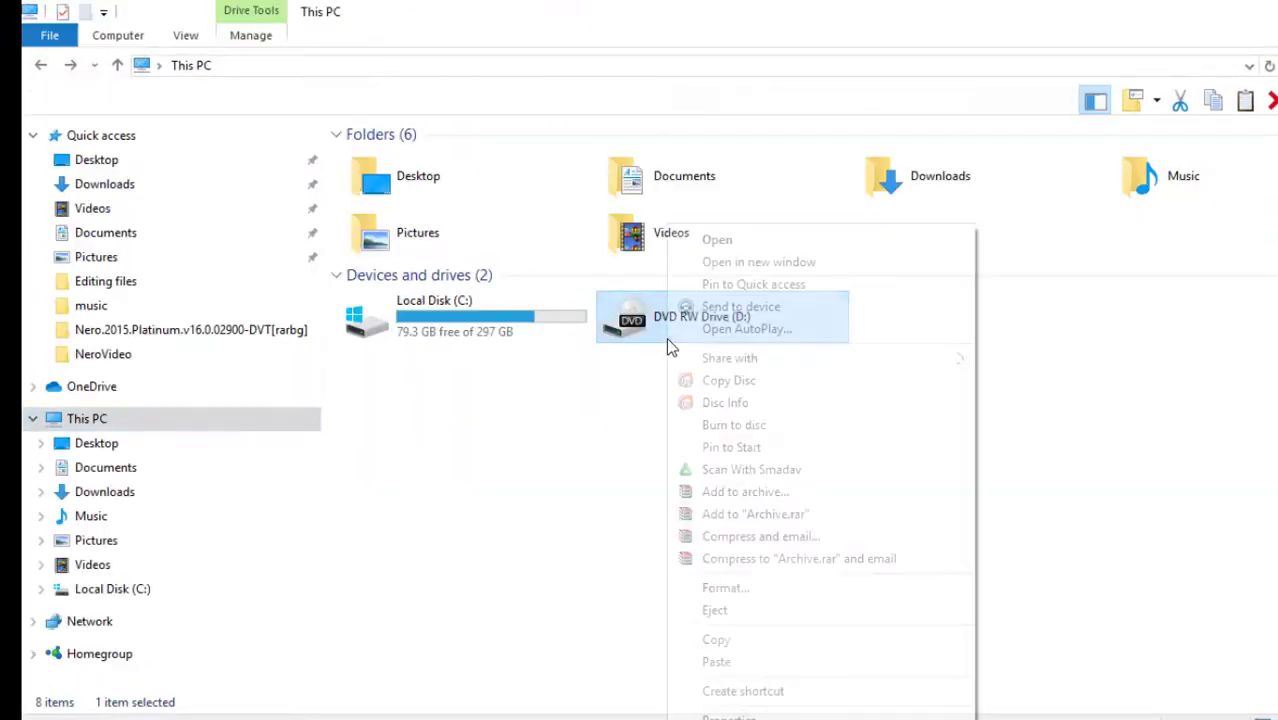
pyautogui.click(565, 425)
pyautogui.rightClick(565, 425)
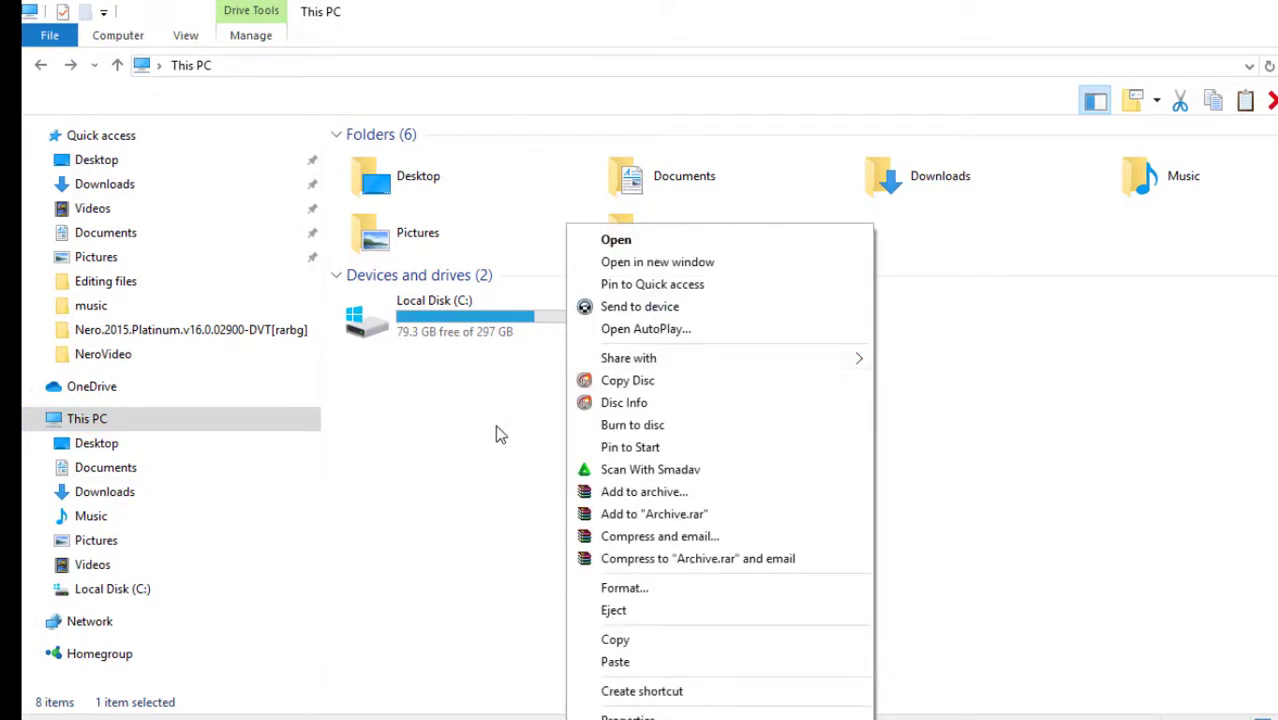
pyautogui.click(463, 443)
pyautogui.rightClick(463, 443)
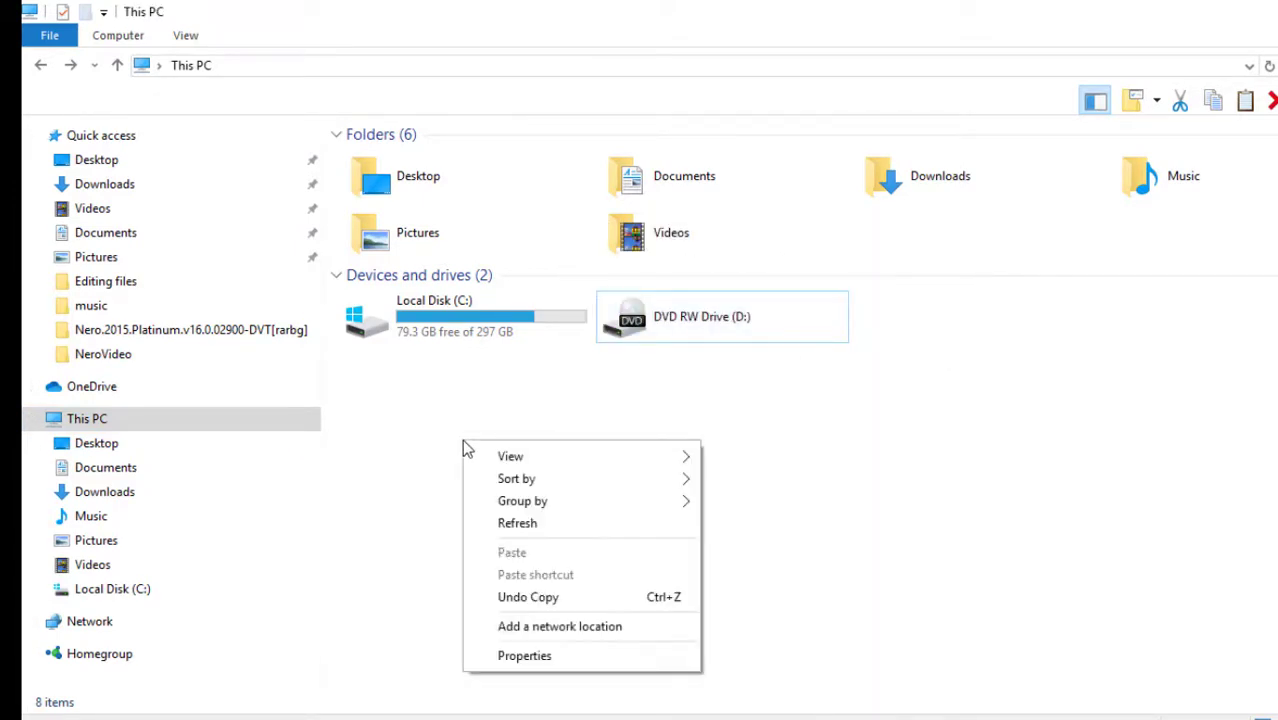
pyautogui.click(541, 525)
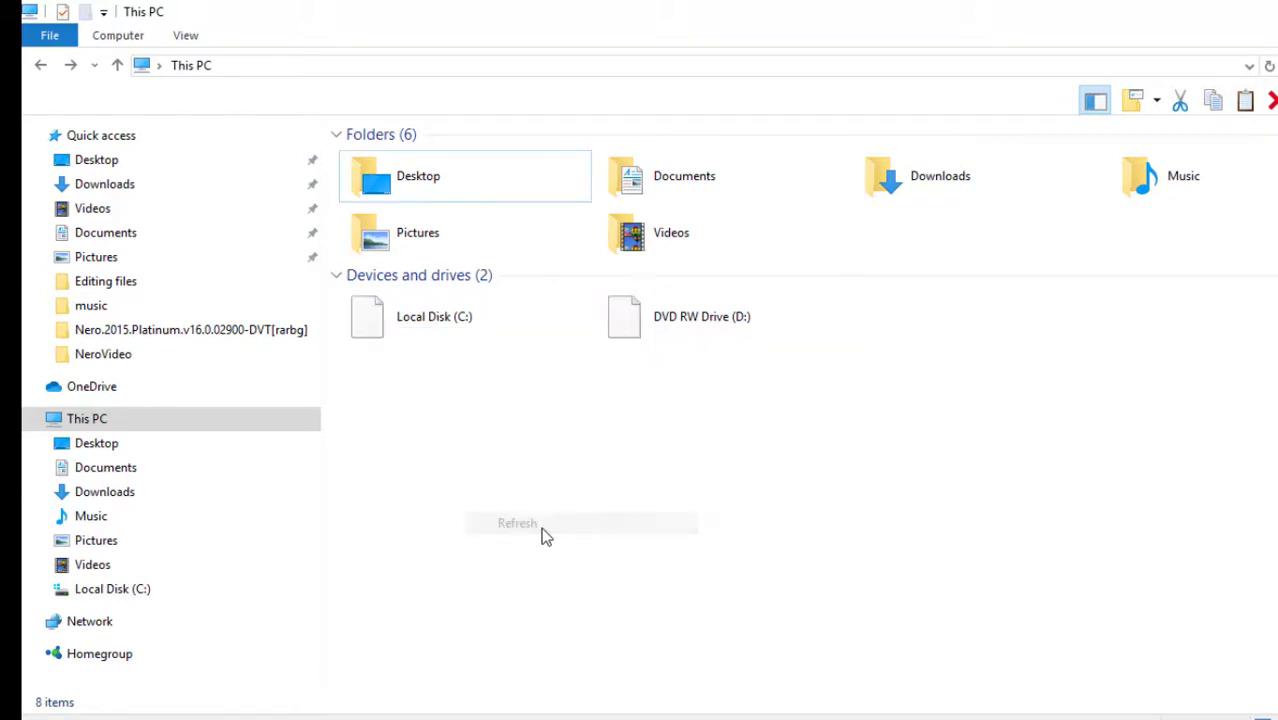
pyautogui.doubleClick(670, 320)
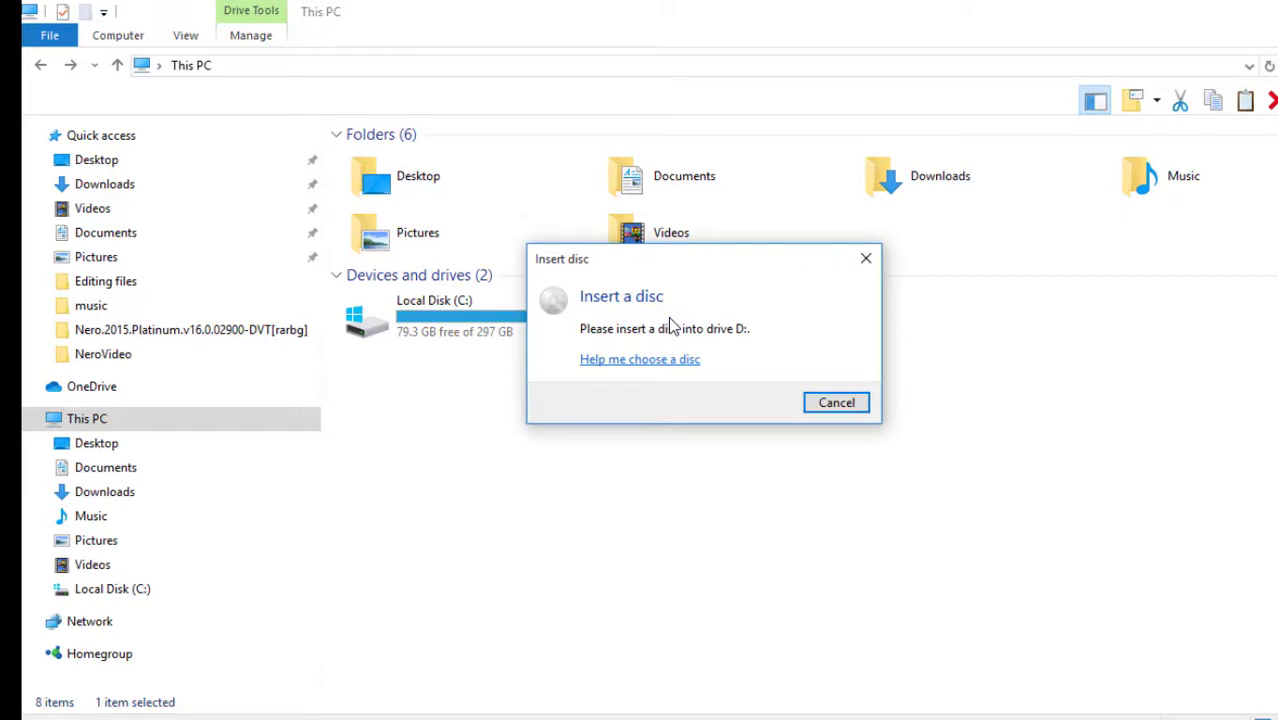
pyautogui.click(829, 405)
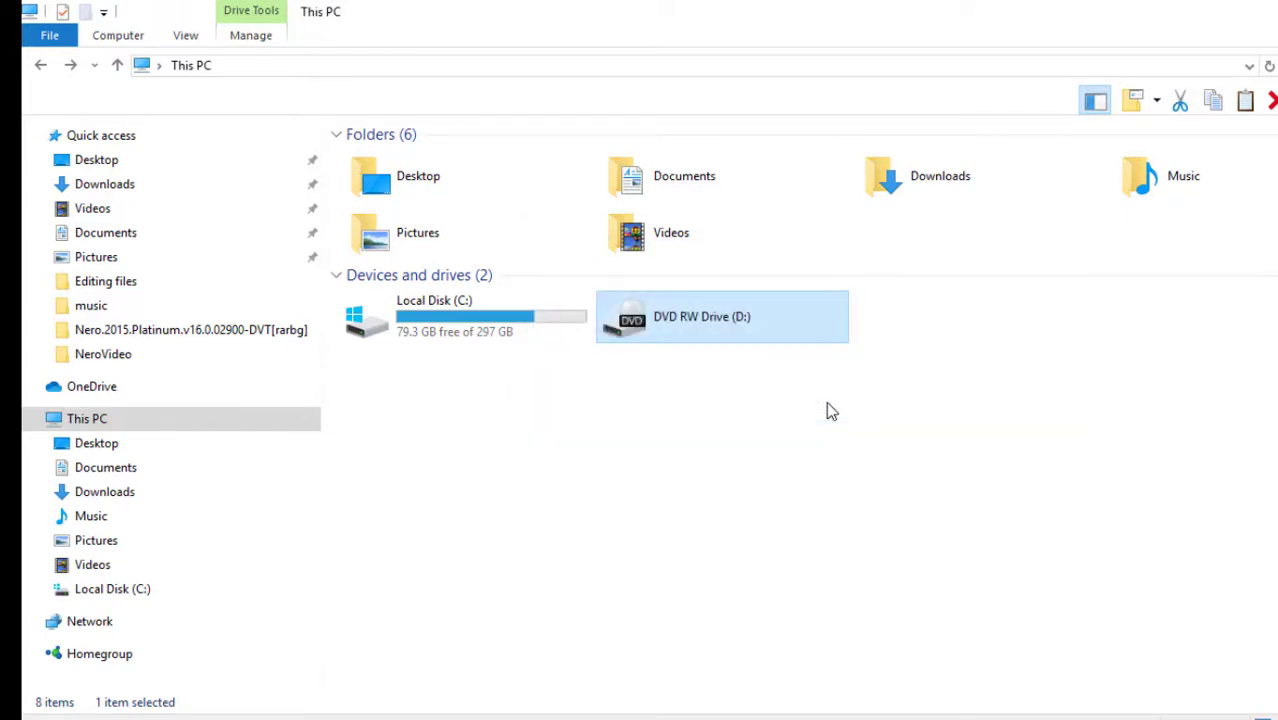